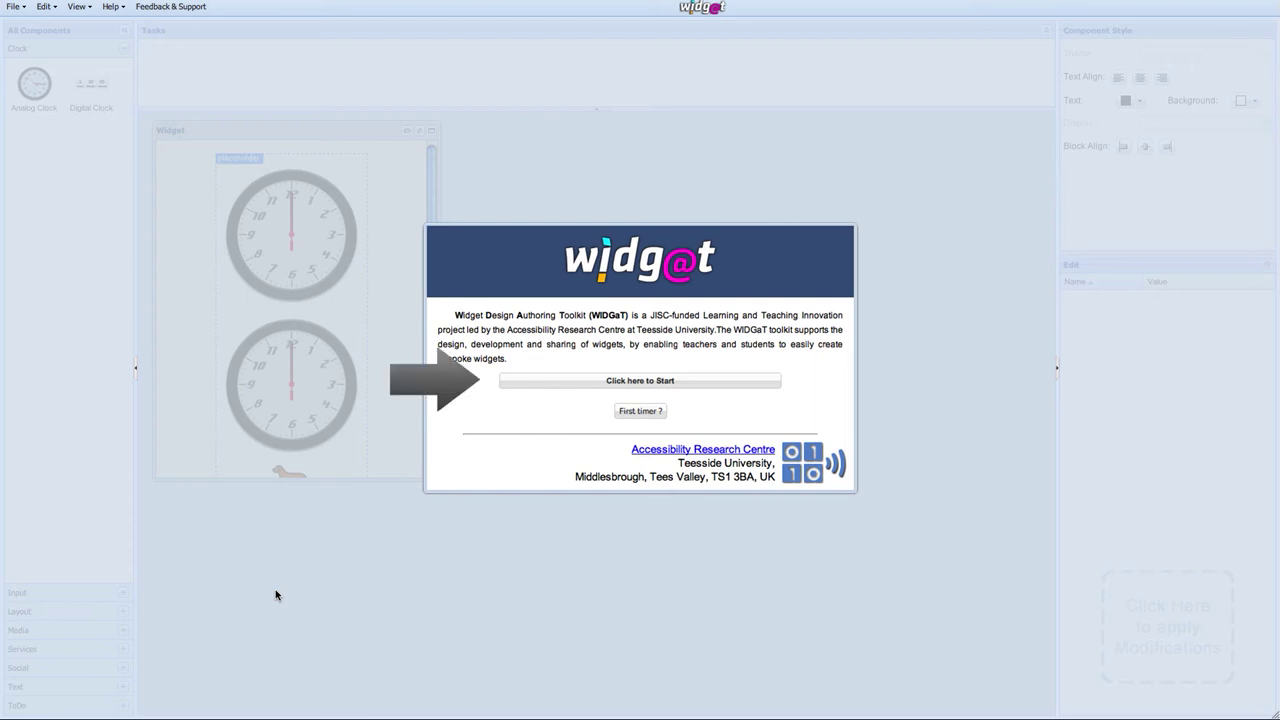
Step: Start a new widget from the TimerTemplate under Time Management and continue to the description page
click(531, 382)
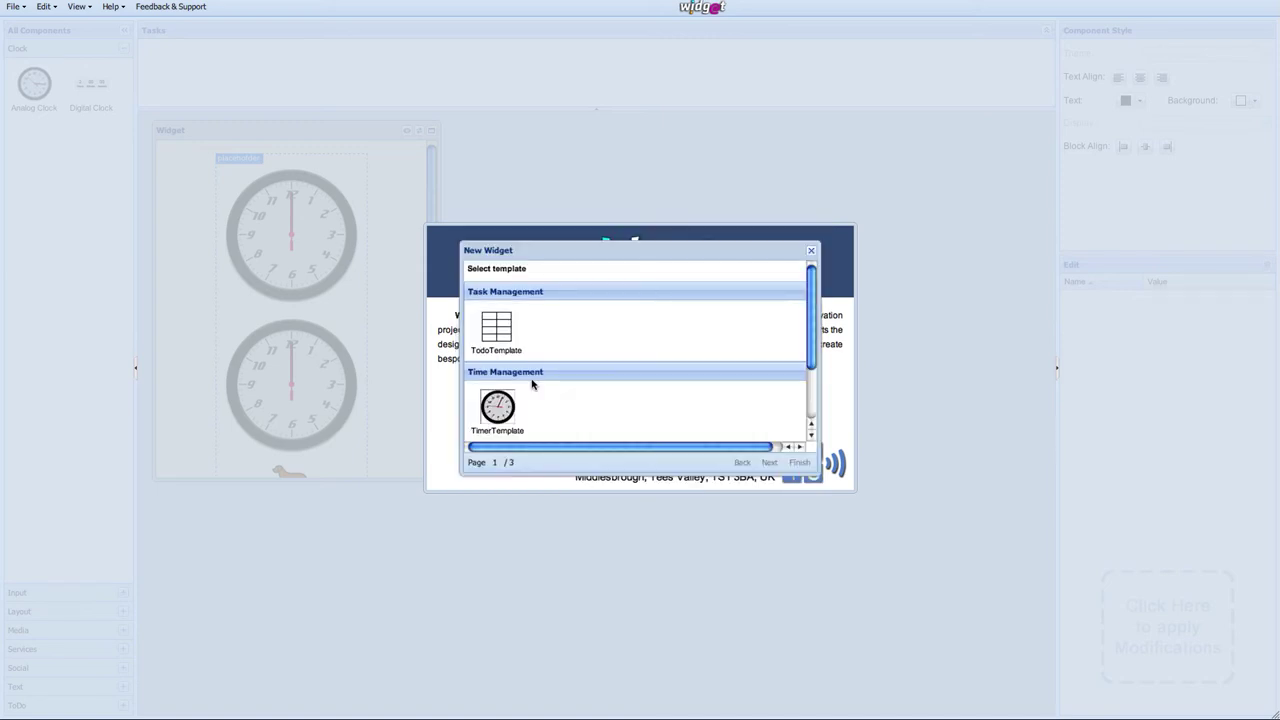
scroll(597, 383, down, 1)
click(491, 364)
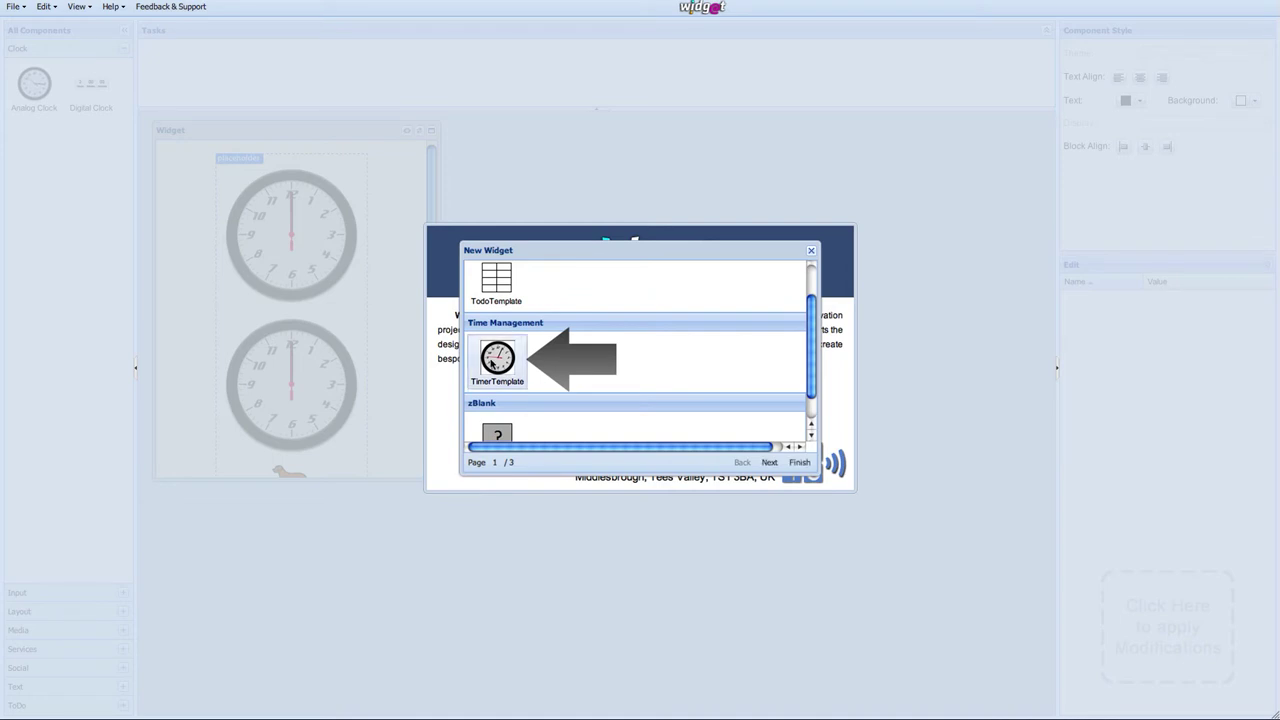
click(769, 464)
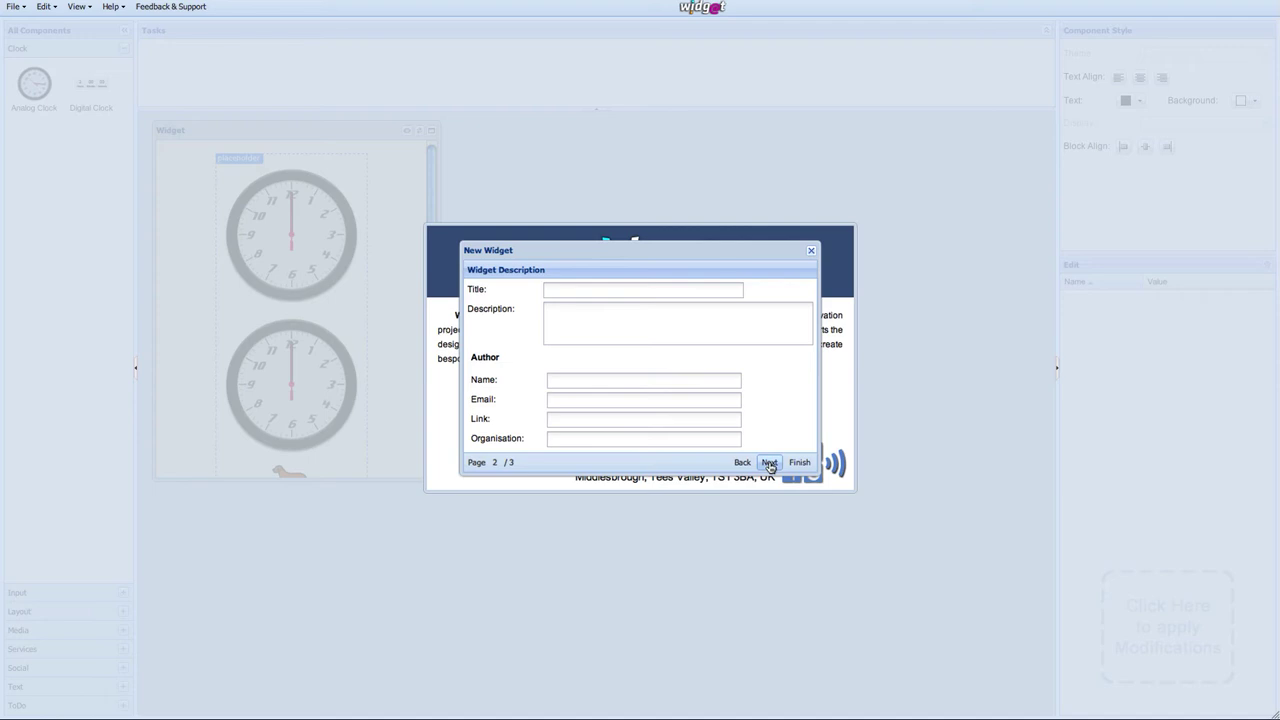
Step: Title the widget 'George's Widget' and describe it as helping him monitor his time on tasks
click(606, 294)
text(George's Widget)
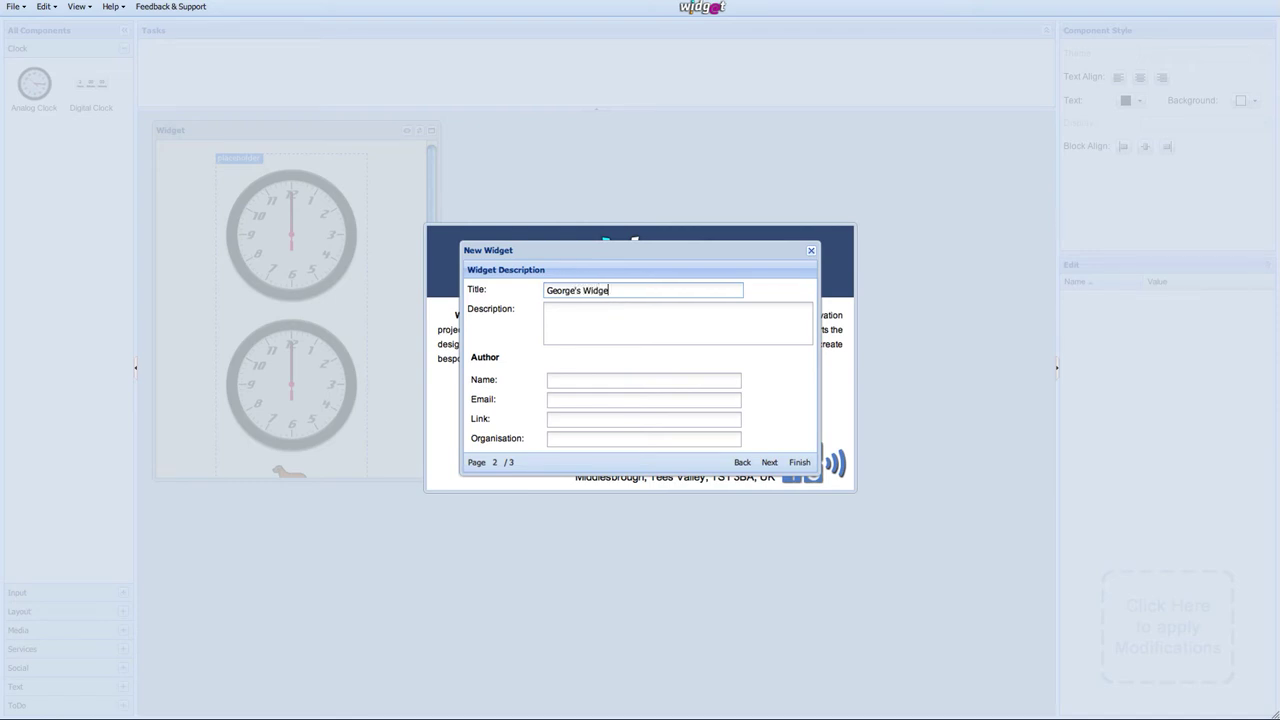
key(Tab)
text(A widget to help George to monito)
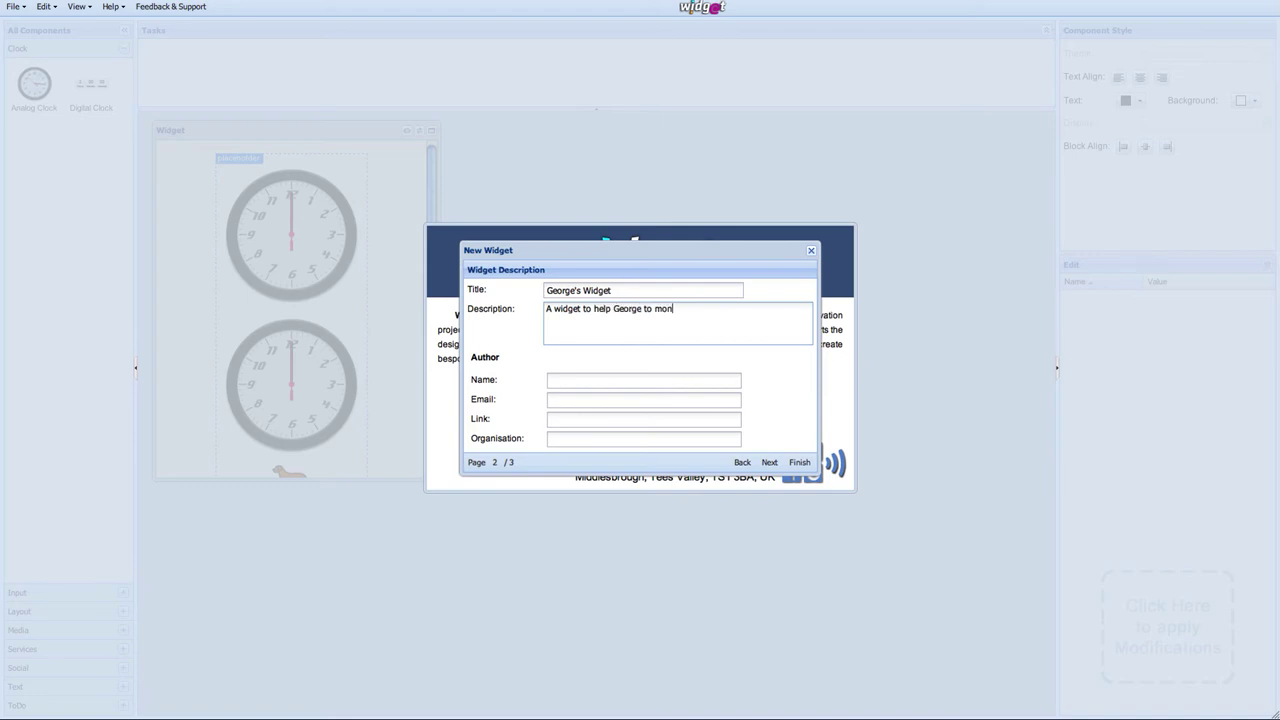
text(r his time on tasks)
Step: Enter the author's name and organisation 'Teesside University', then continue to the use-case page
click(629, 381)
text(George)
key(Tab)
key(Tab)
key(Tab)
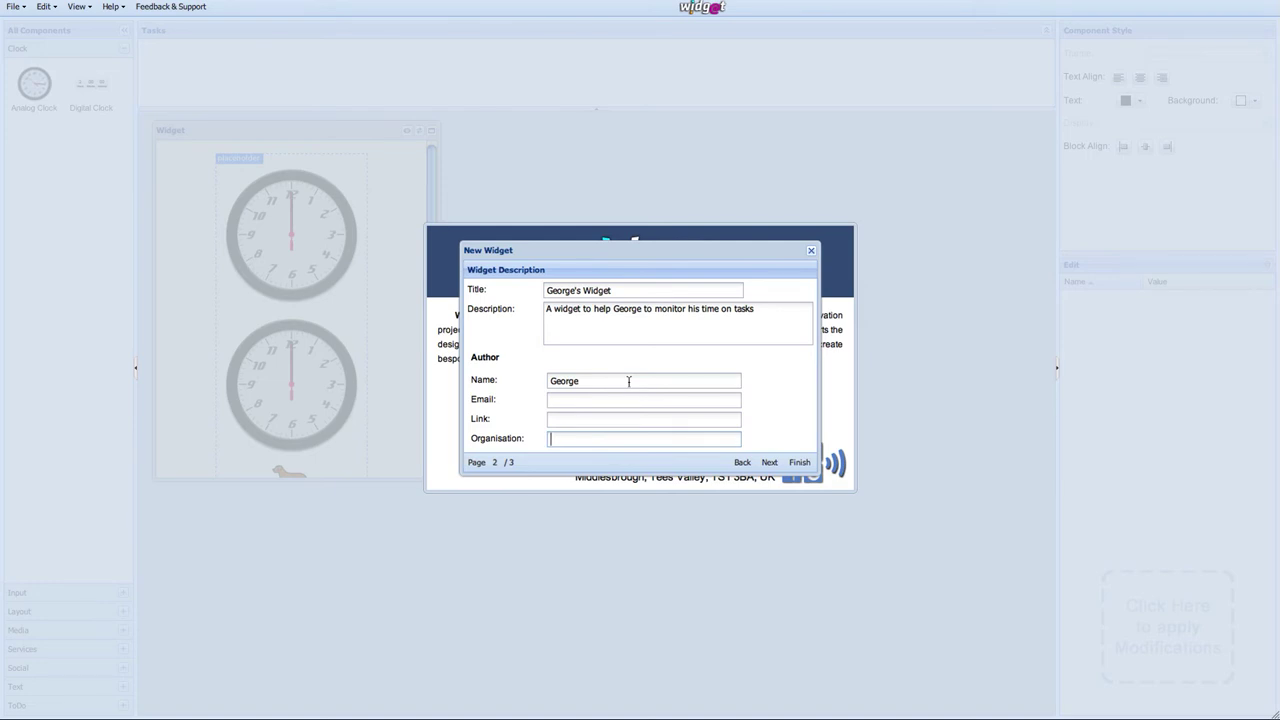
text(Teesside University)
click(766, 462)
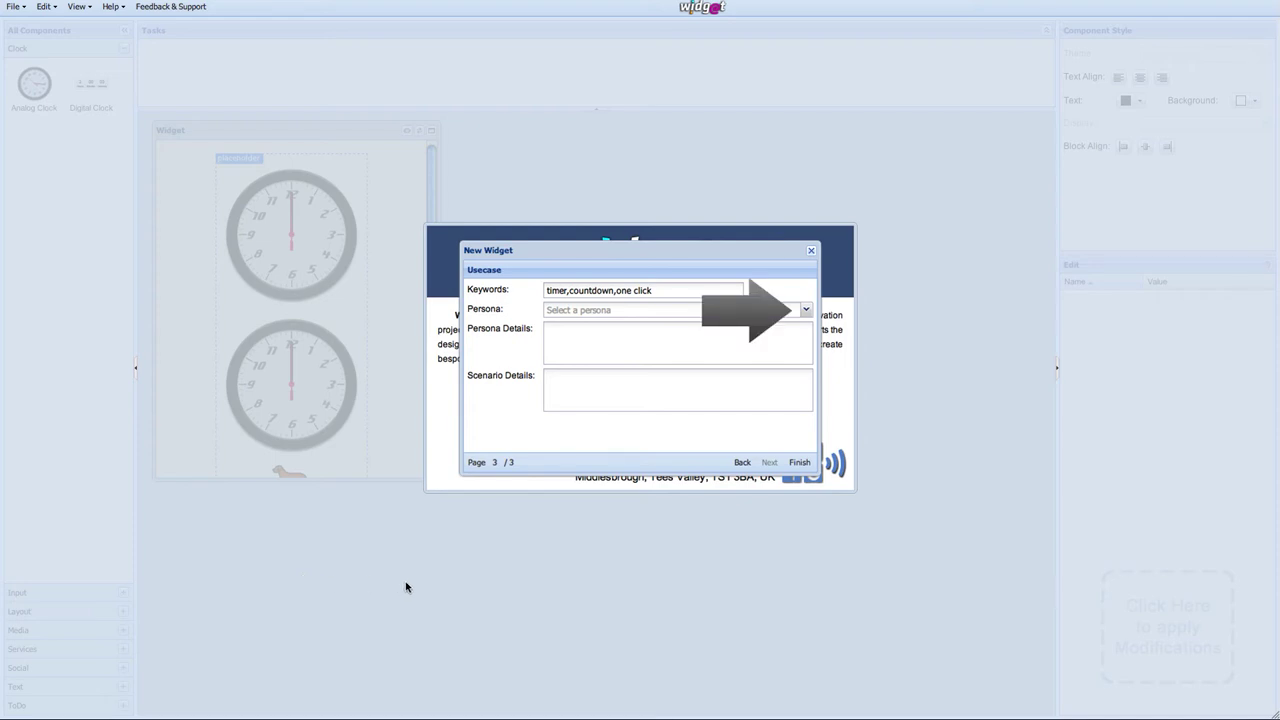
Step: Pick the 21-year-old persona with learning difficulties and edit his details to age 23, living in Newcastle
click(805, 310)
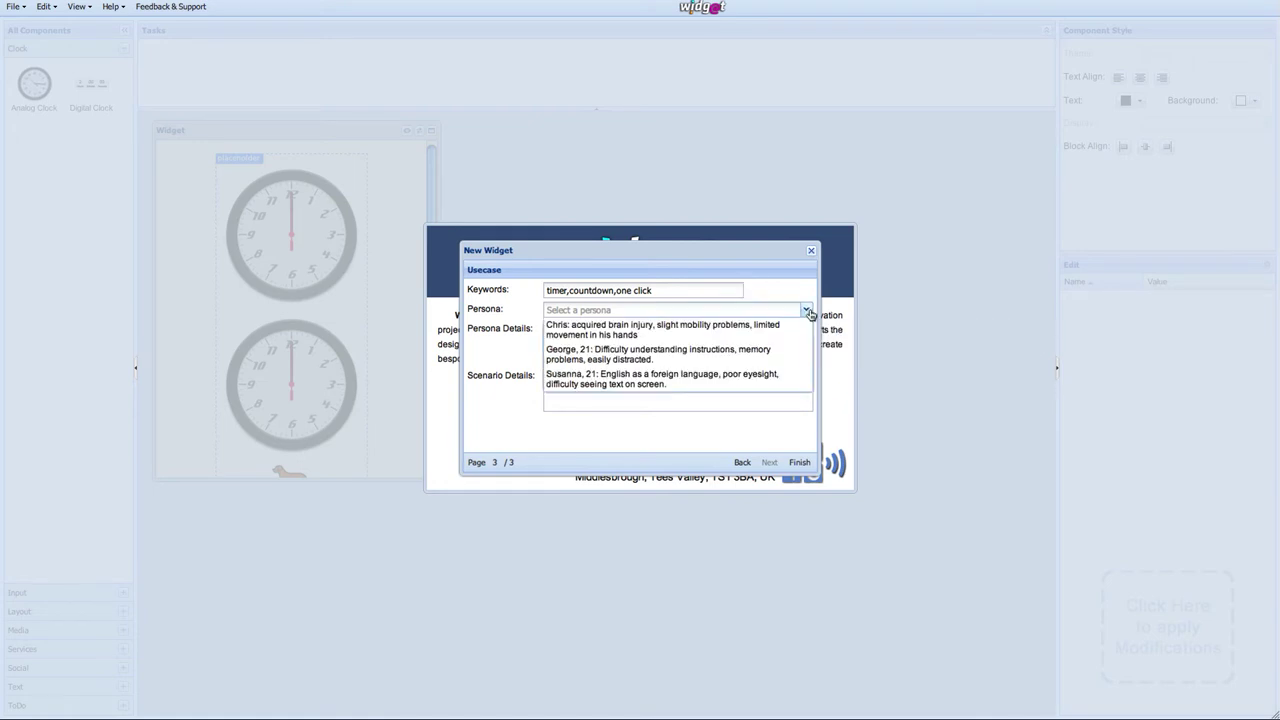
click(694, 356)
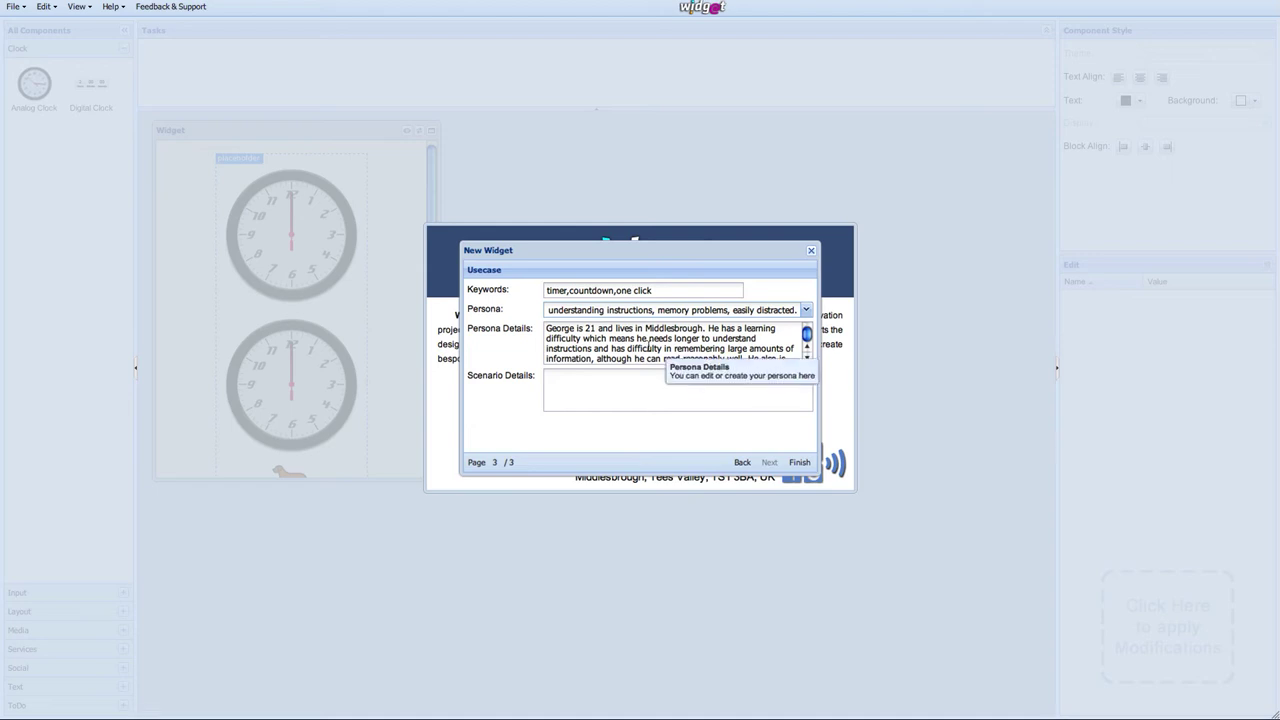
click(589, 328)
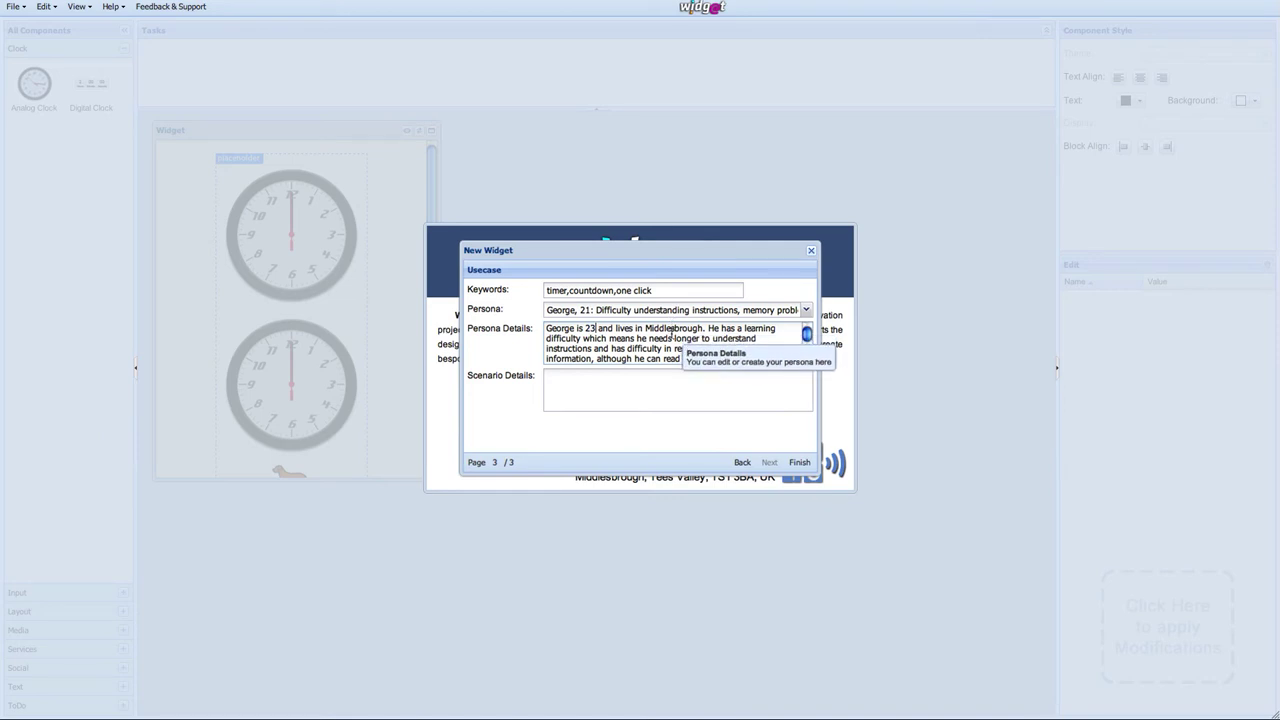
double_click(672, 329)
text(Newcast)
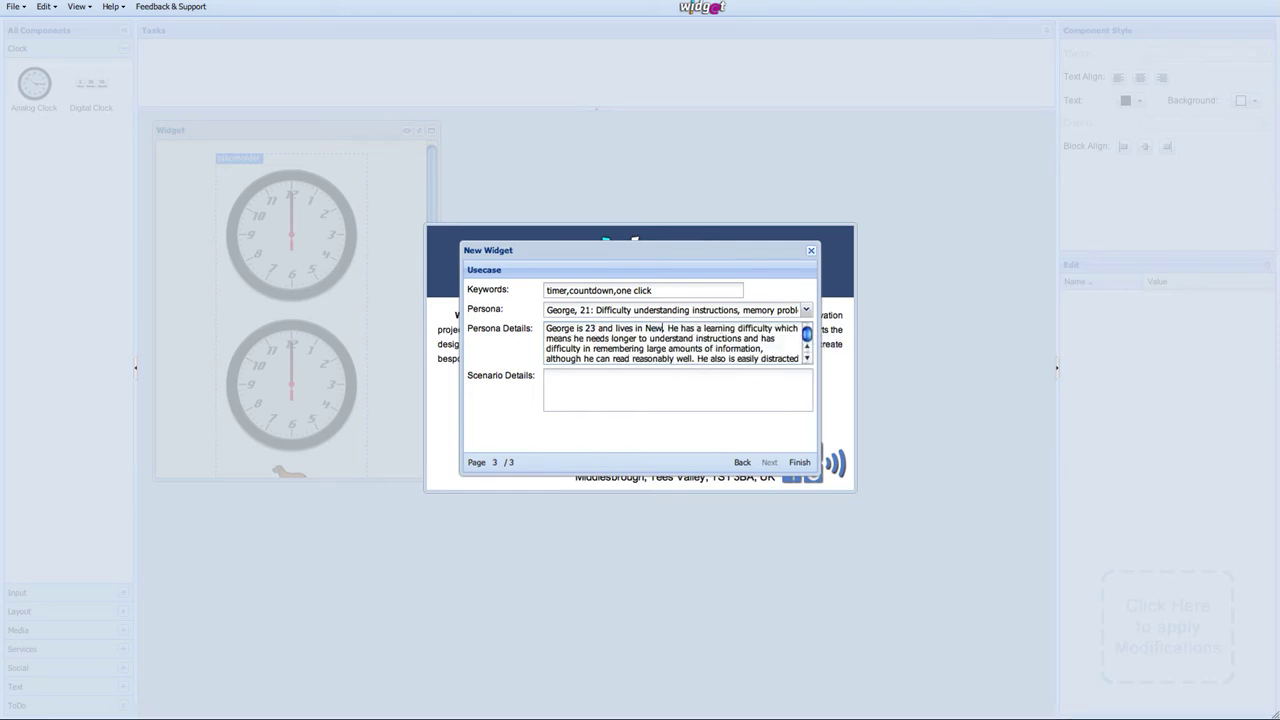
text(le.)
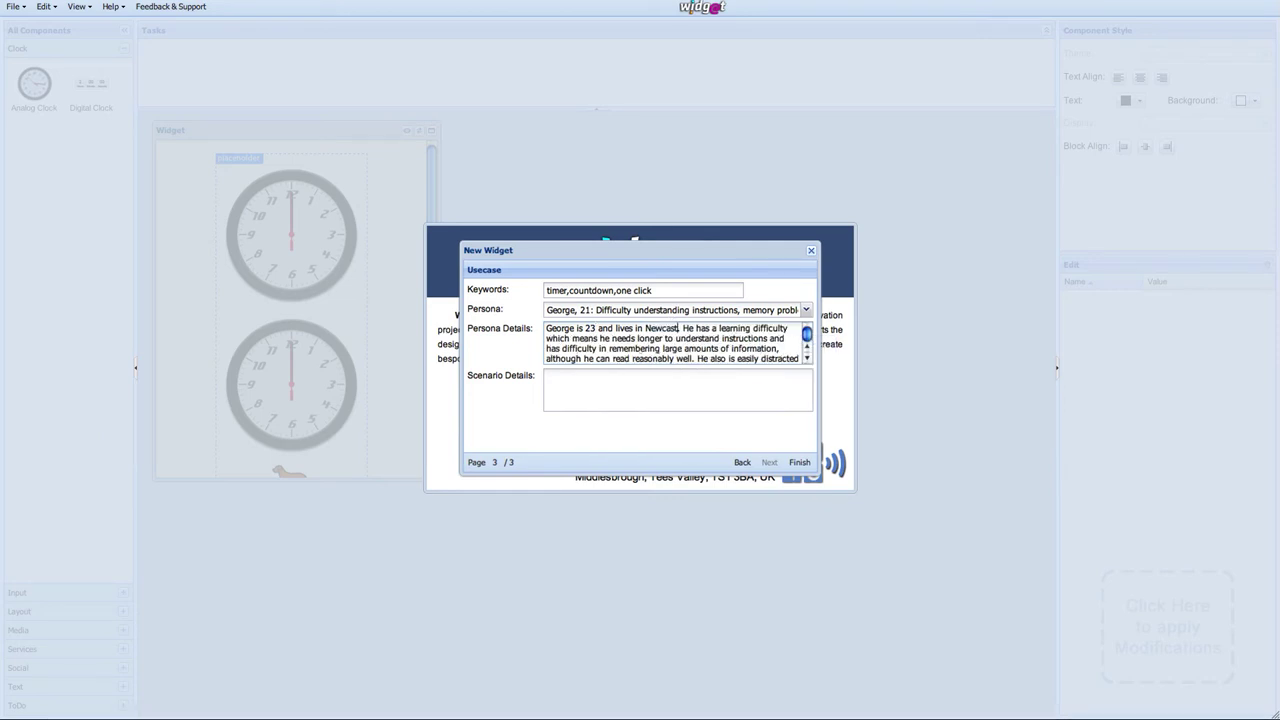
click(678, 387)
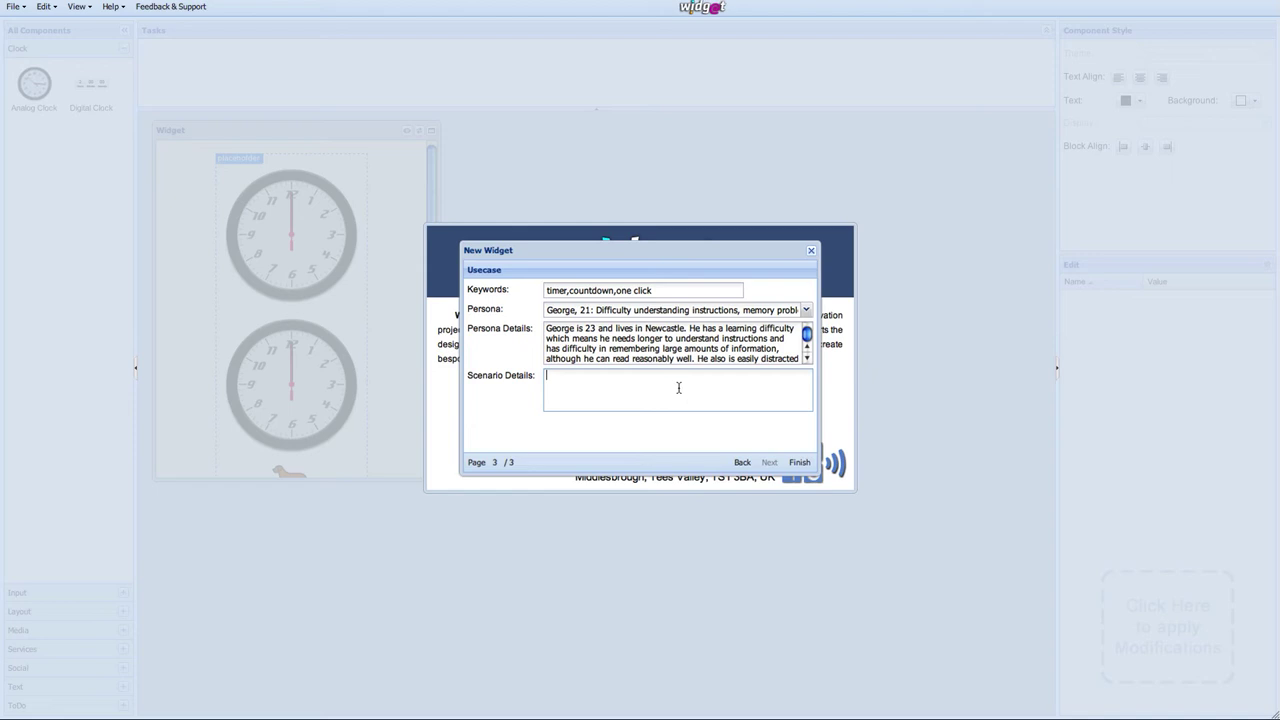
Step: Enter the scenario about alerting him after long enough on a task, and finish the wizard
text(George needs a widget that wi)
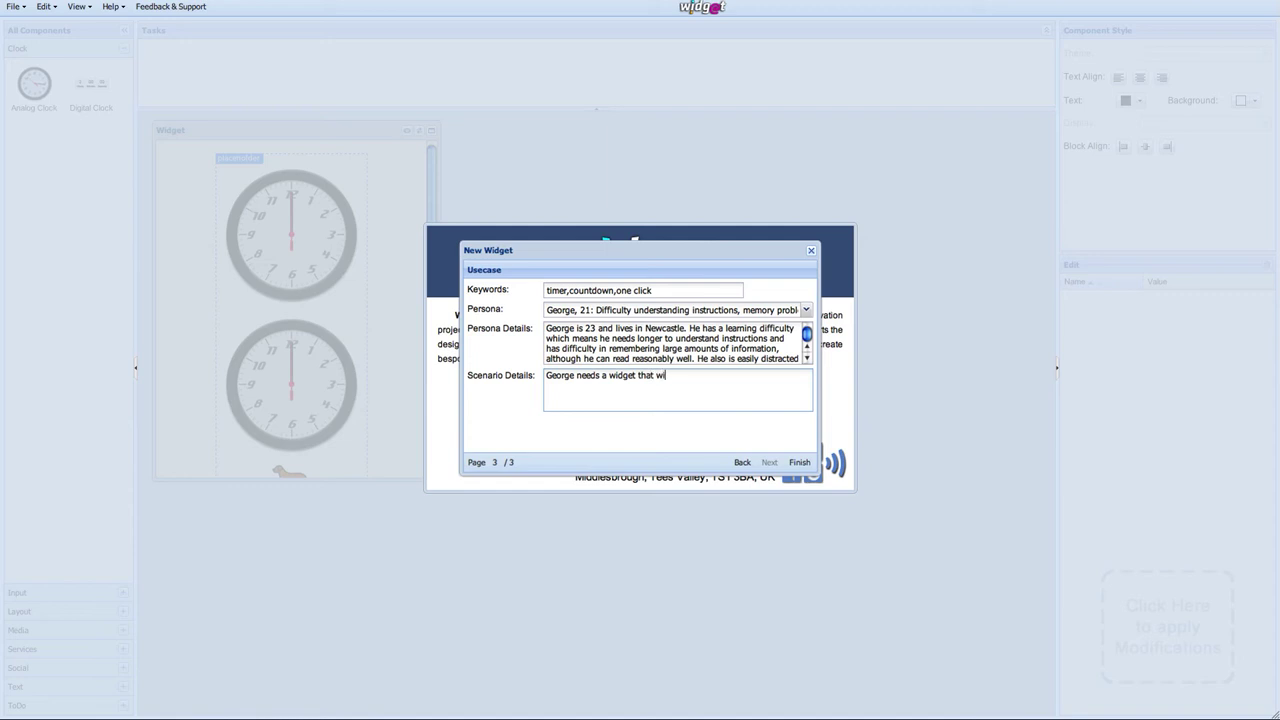
text(ll alert him when he has spent long e)
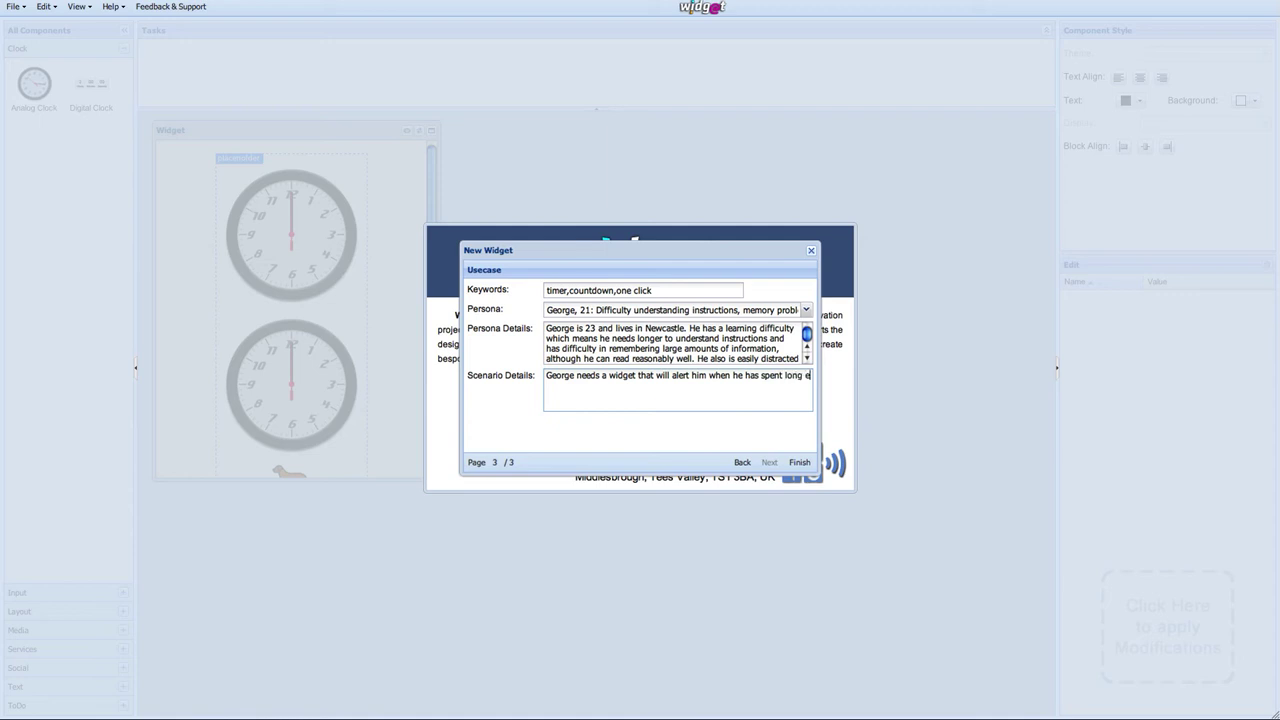
text(nough on a task and needs to have)
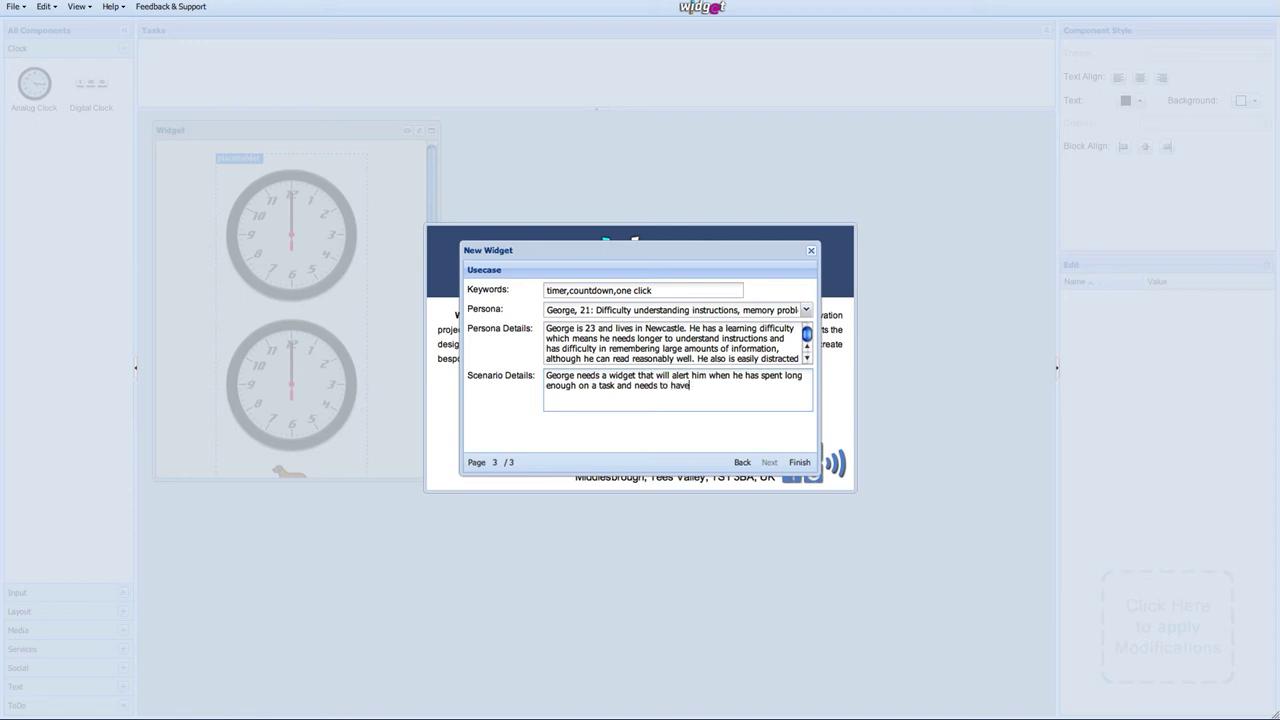
text( a rest from the computer)
click(799, 464)
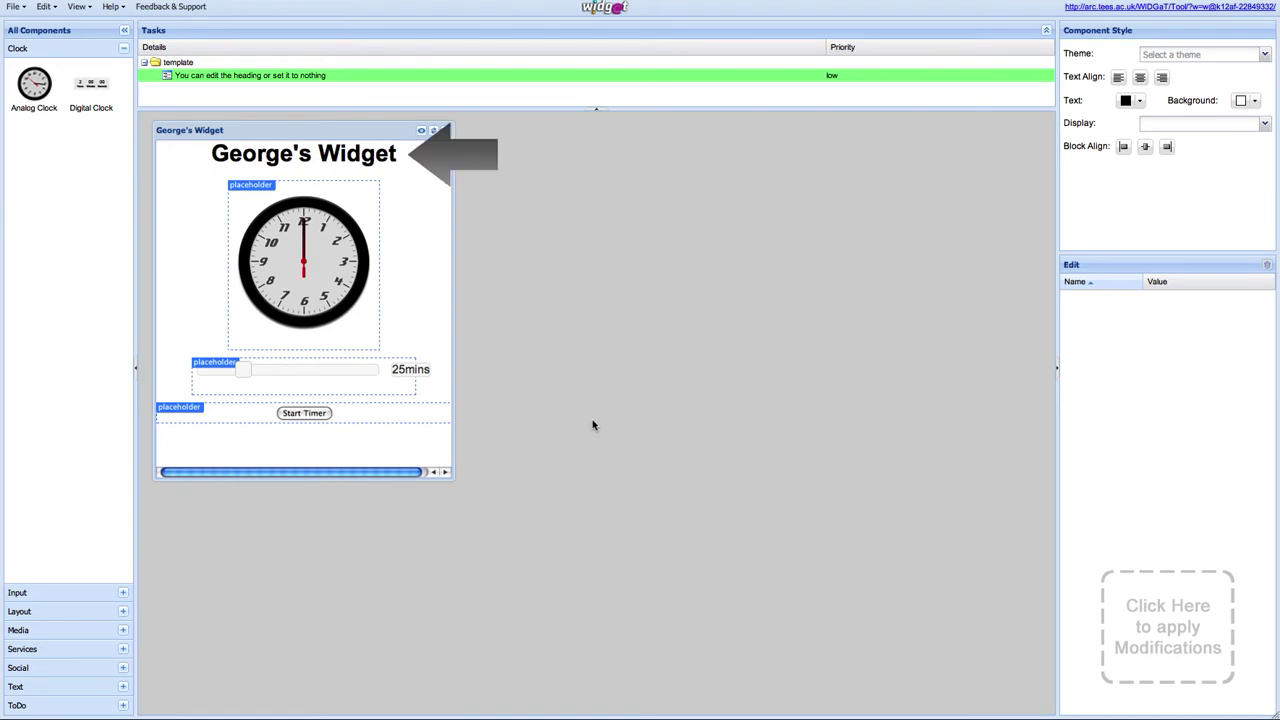
click(374, 155)
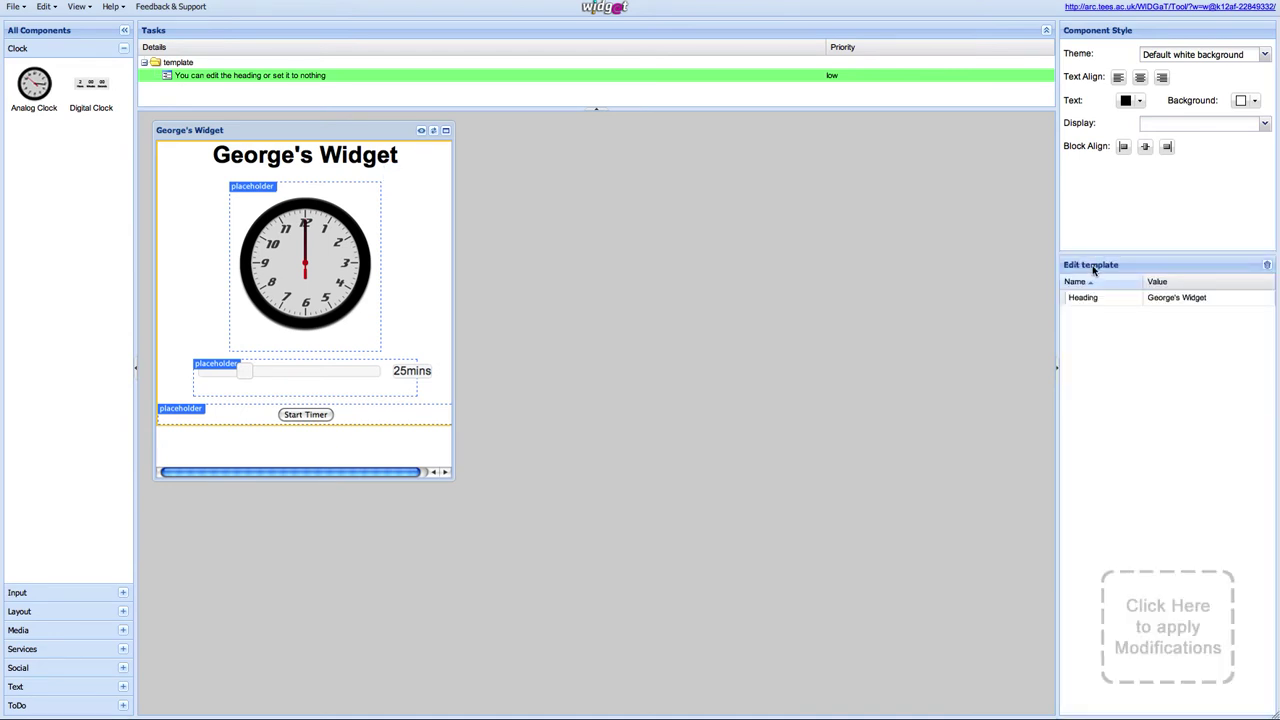
double_click(1163, 298)
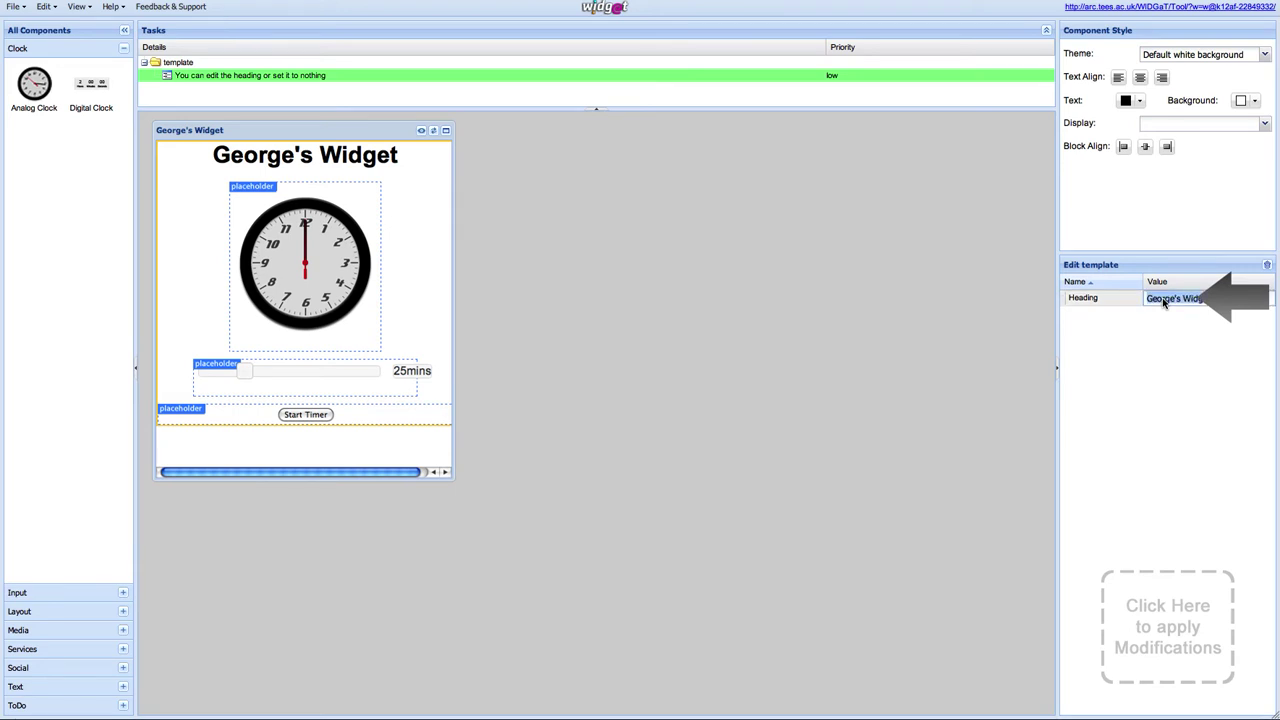
key(BackSpace)
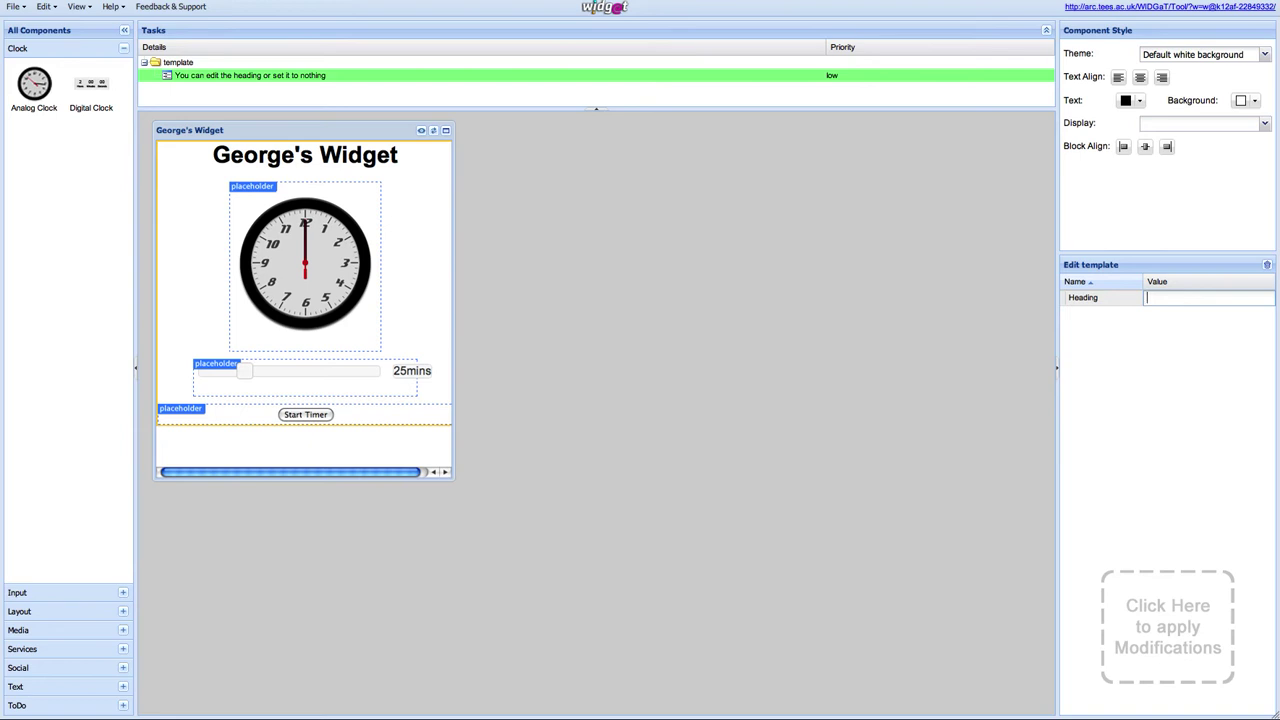
text(George's Timer!)
key(Return)
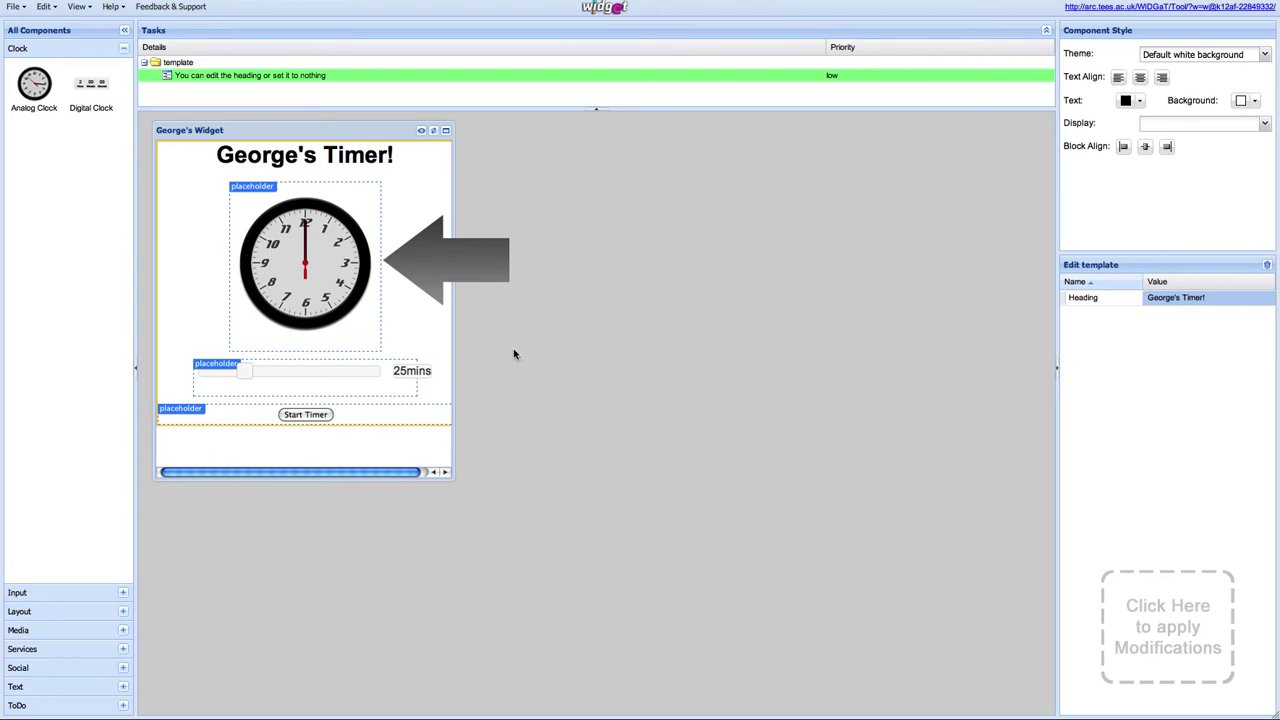
Step: Select the analog clock and delete it from the widget
click(314, 269)
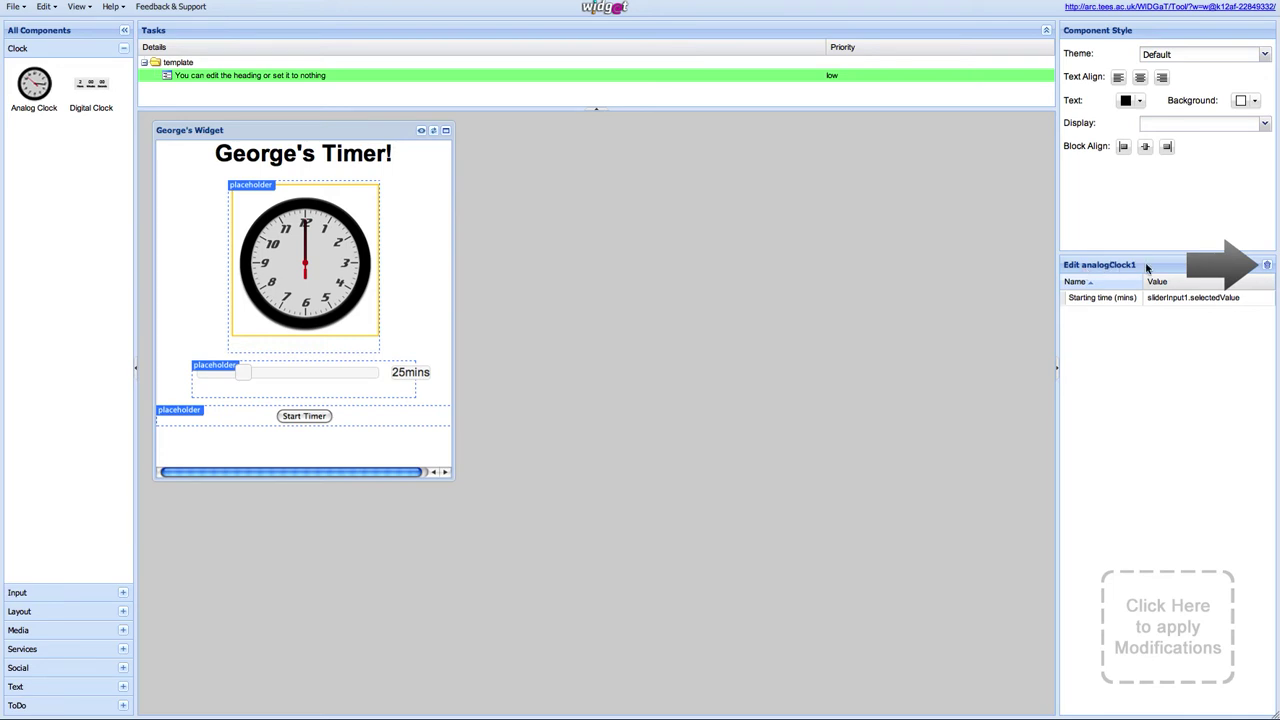
click(1266, 268)
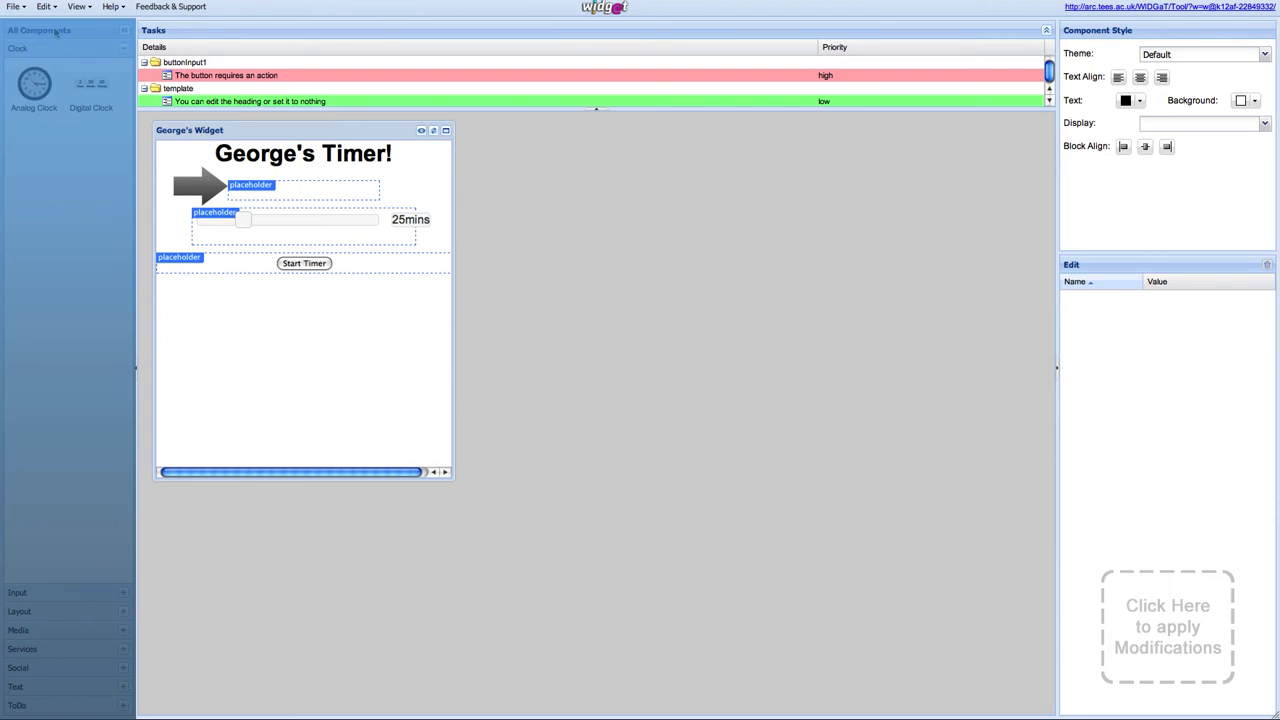
Step: Drag a Digital Clock from the Clock components into the empty placeholder below the heading
drag(82, 84, 297, 190)
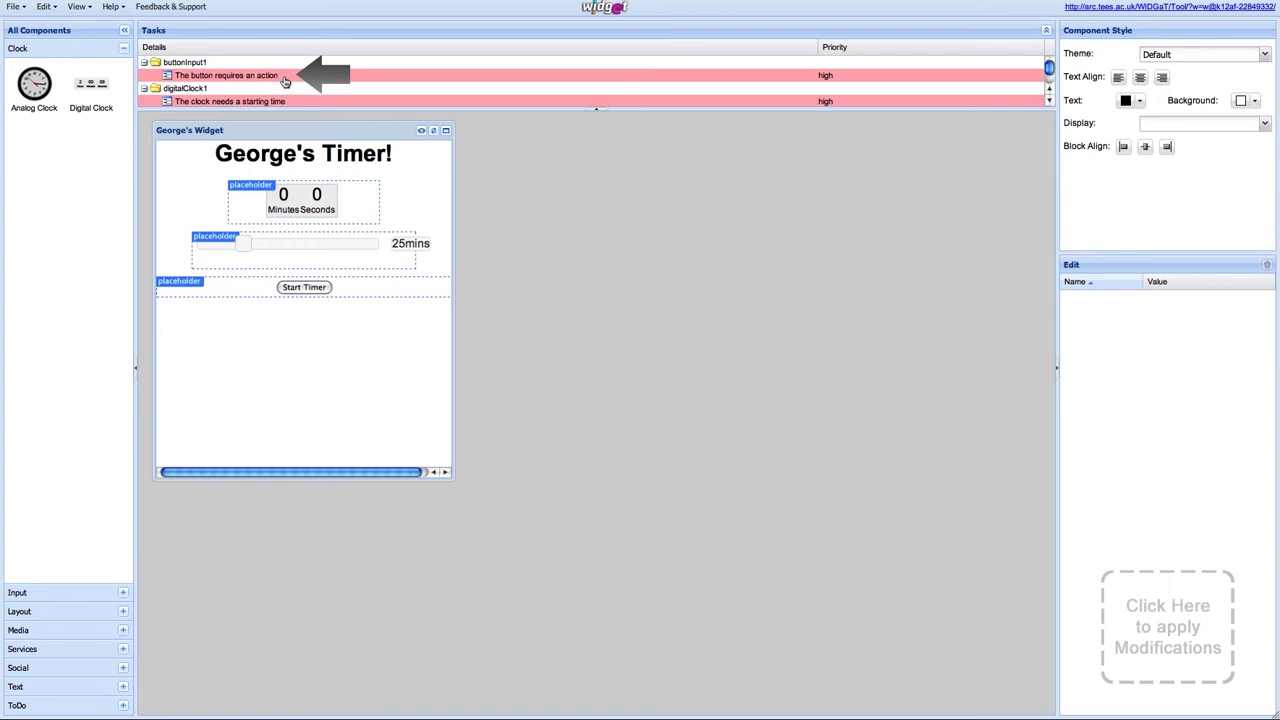
Step: Set the Start Timer button's action to digitalClock1's Start Countdown (launchCountdown)
click(285, 78)
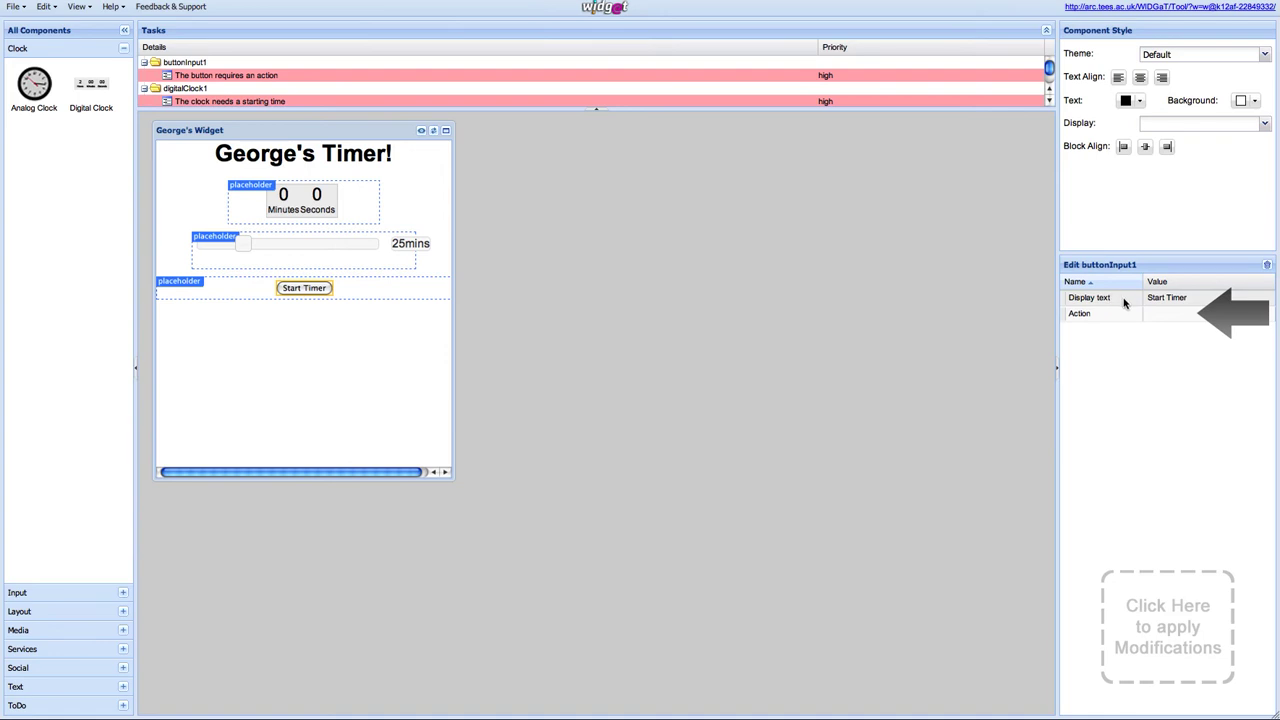
click(1160, 315)
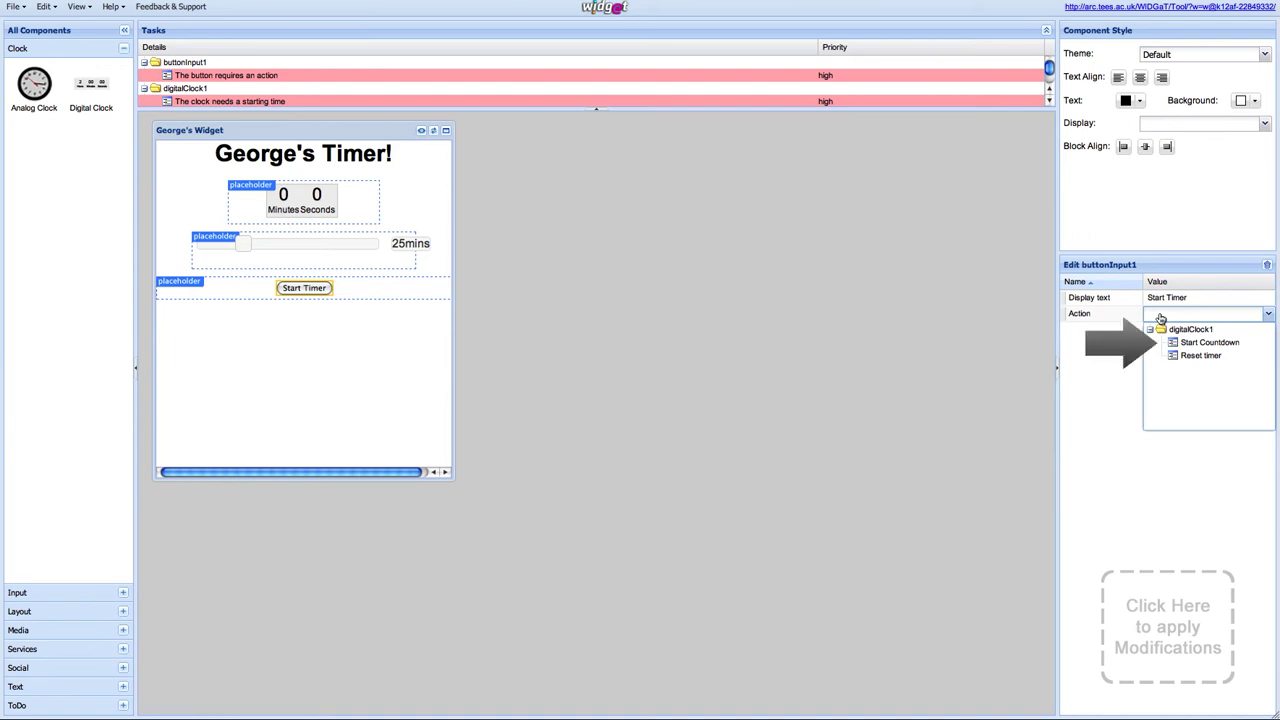
click(1215, 343)
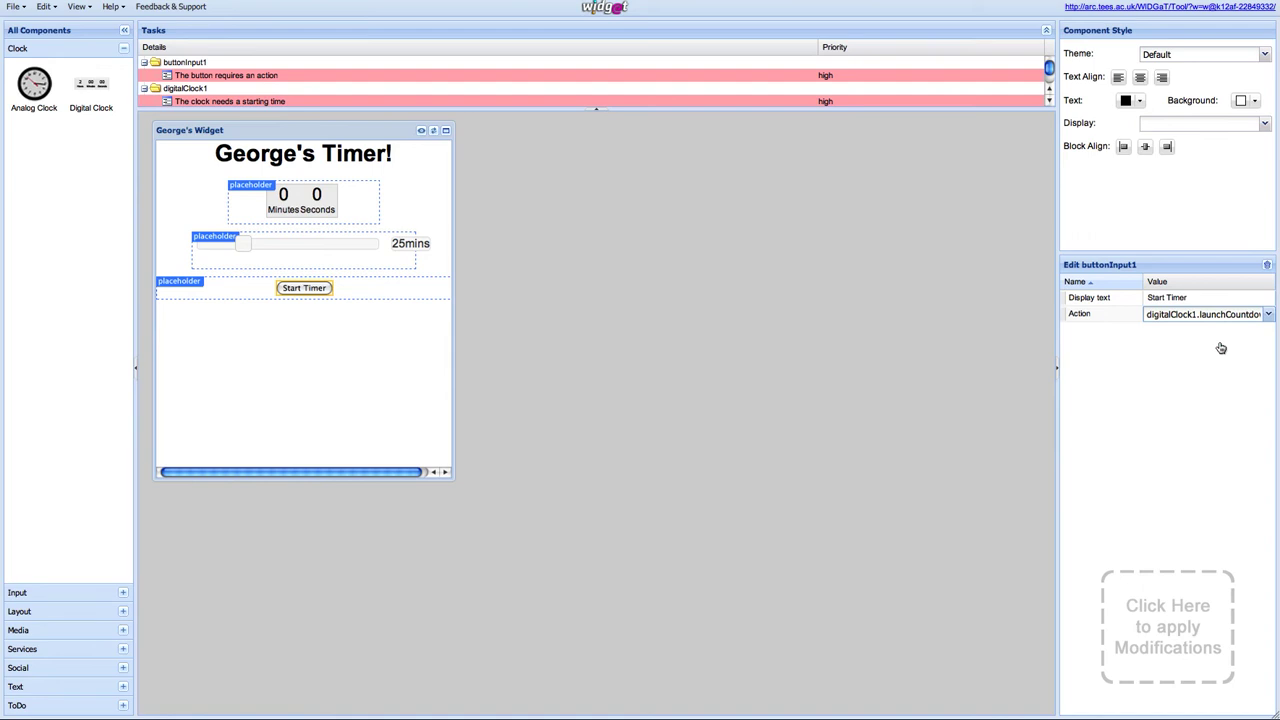
click(1214, 356)
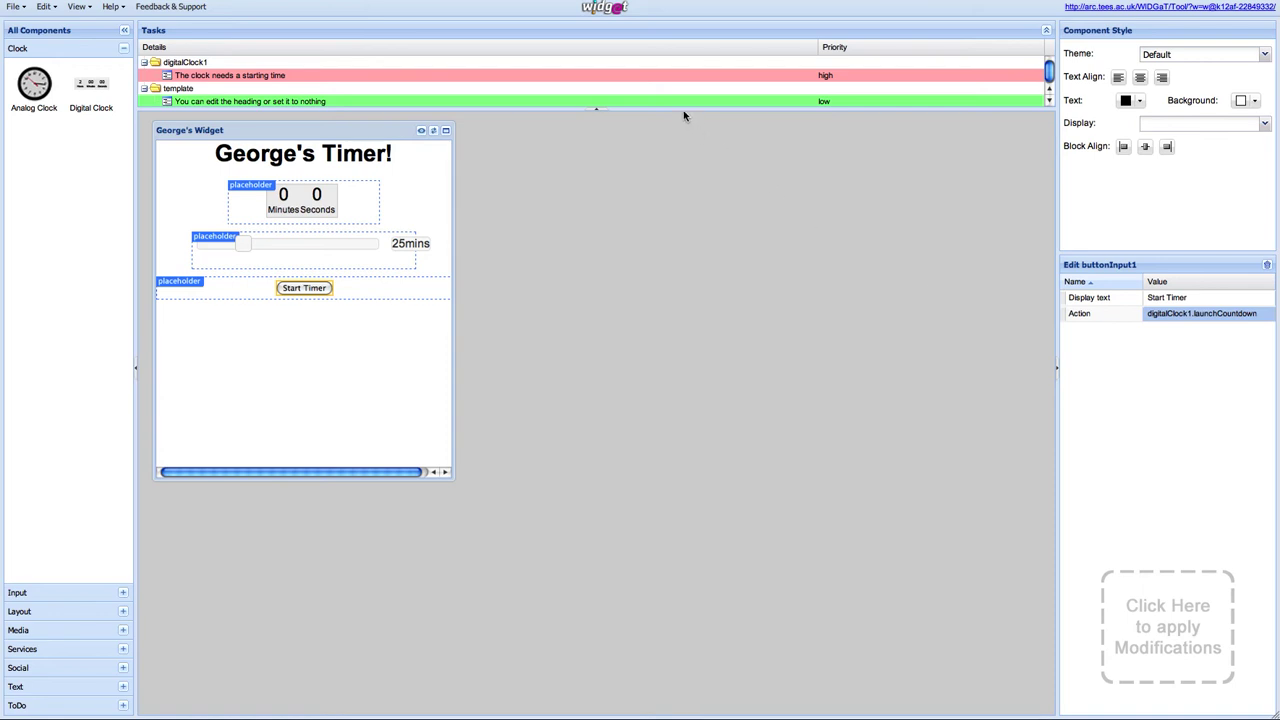
Step: Change the button's display text from Start Timer to 'Start the Countdown!'
key(Up)
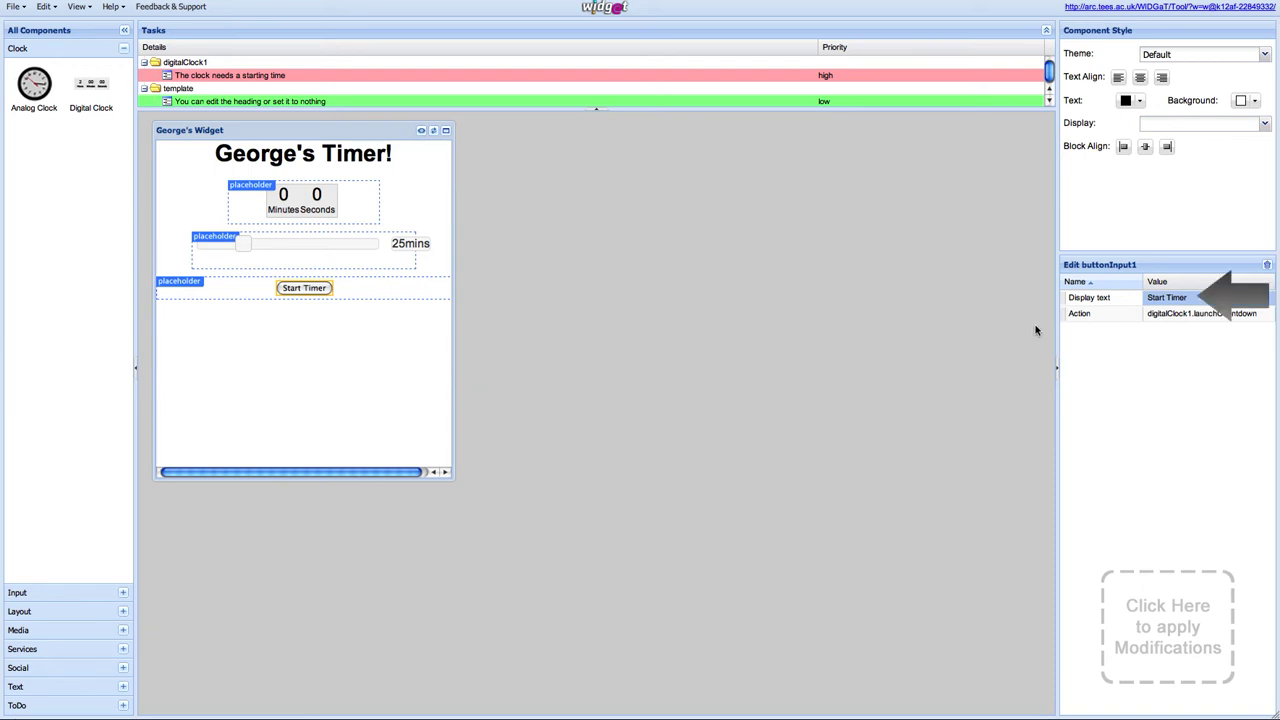
click(1159, 301)
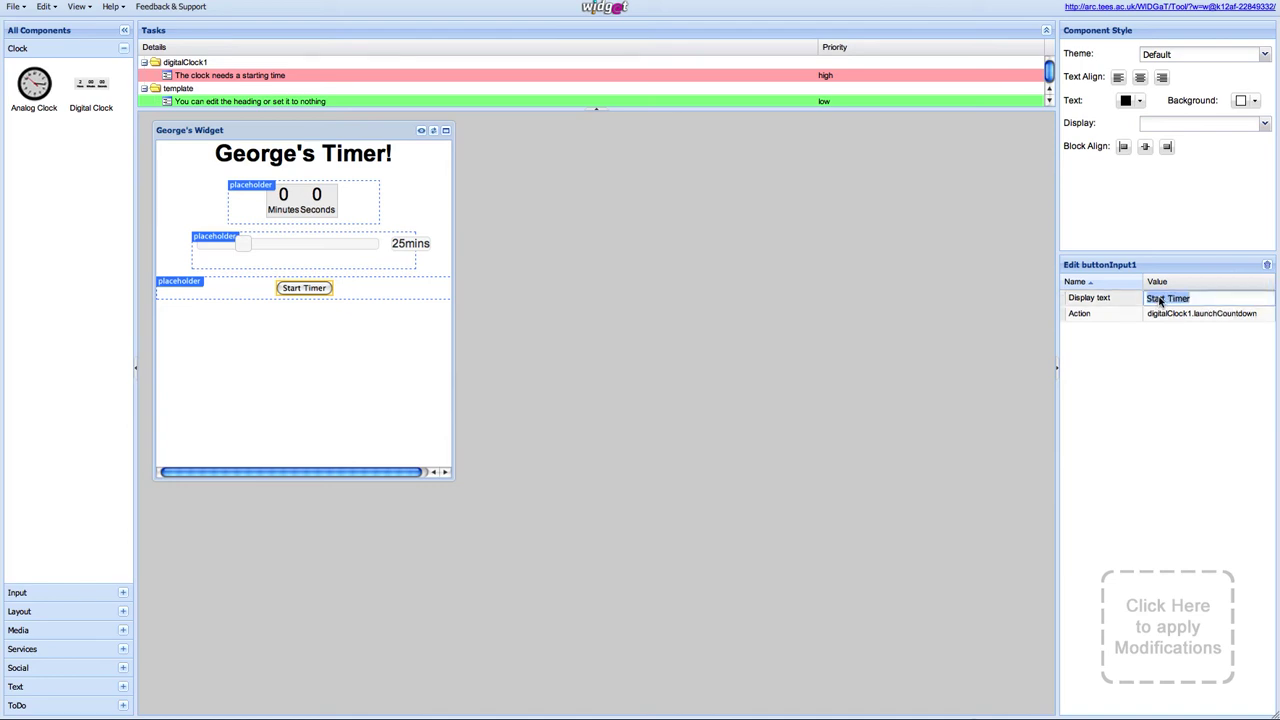
text(Start the Countdown!)
key(Return)
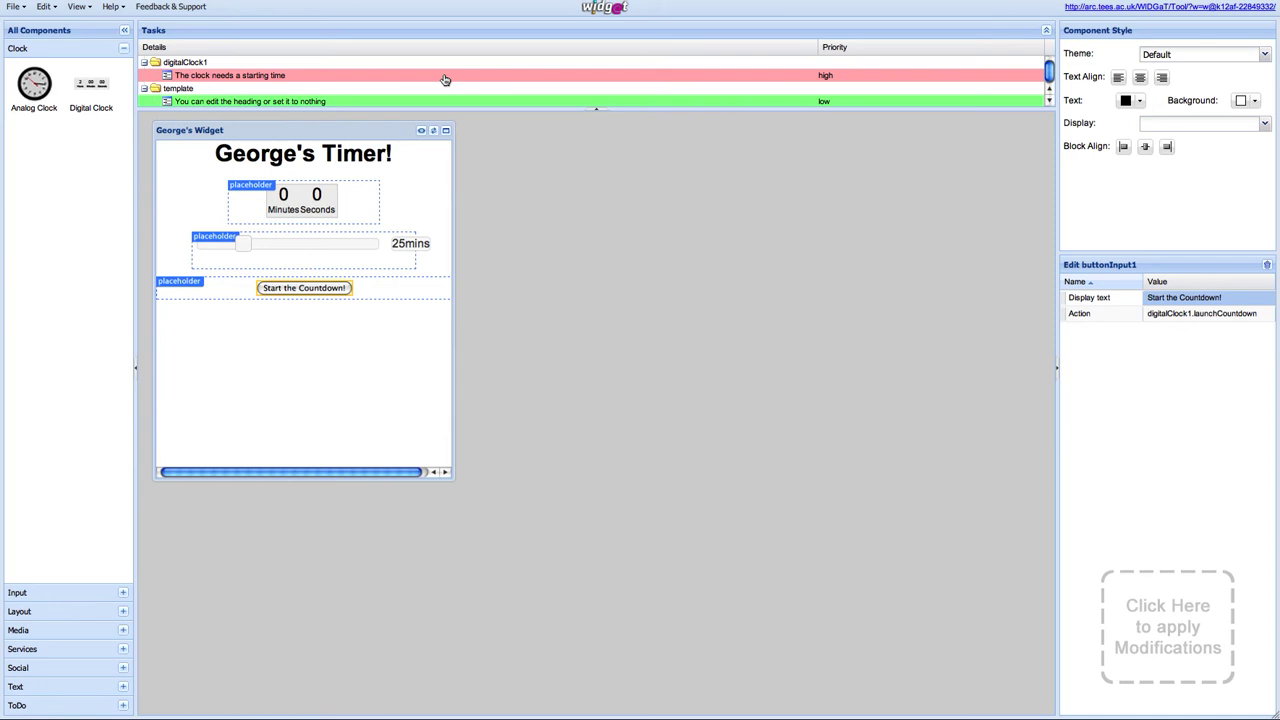
click(445, 79)
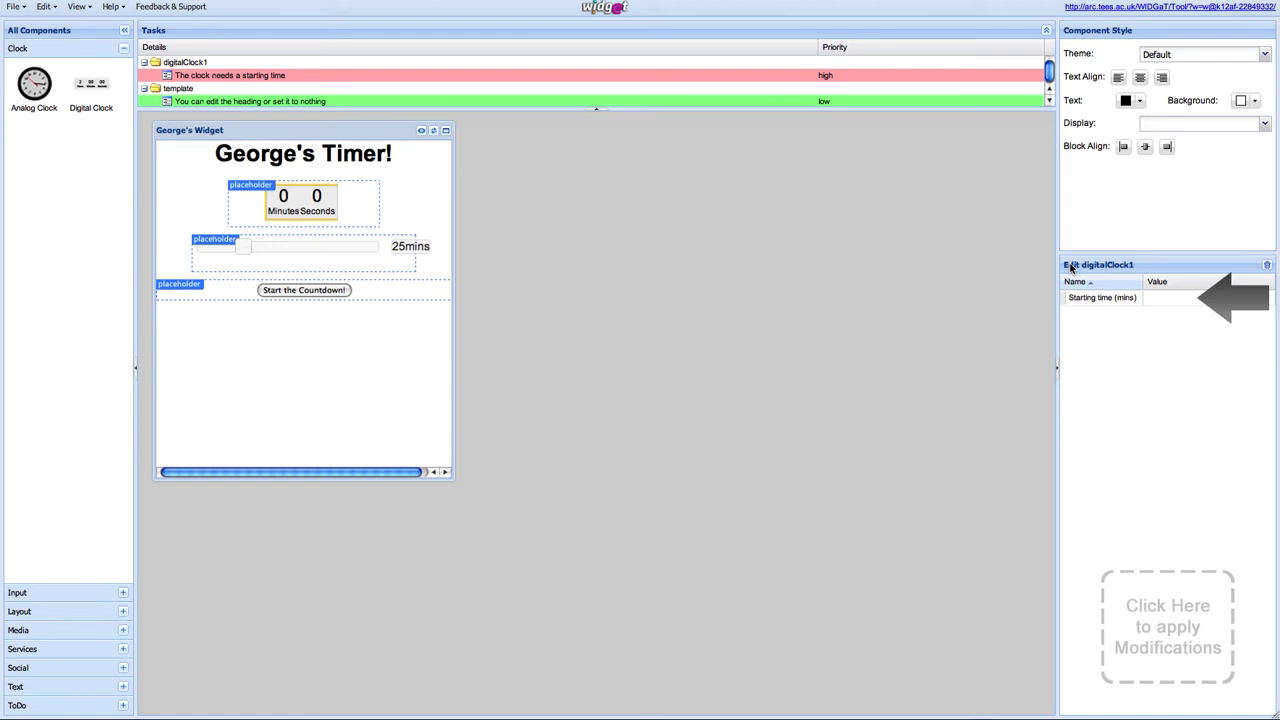
Step: Link the digital clock's Starting time (mins) to sliderInput1's Selected value
click(1153, 299)
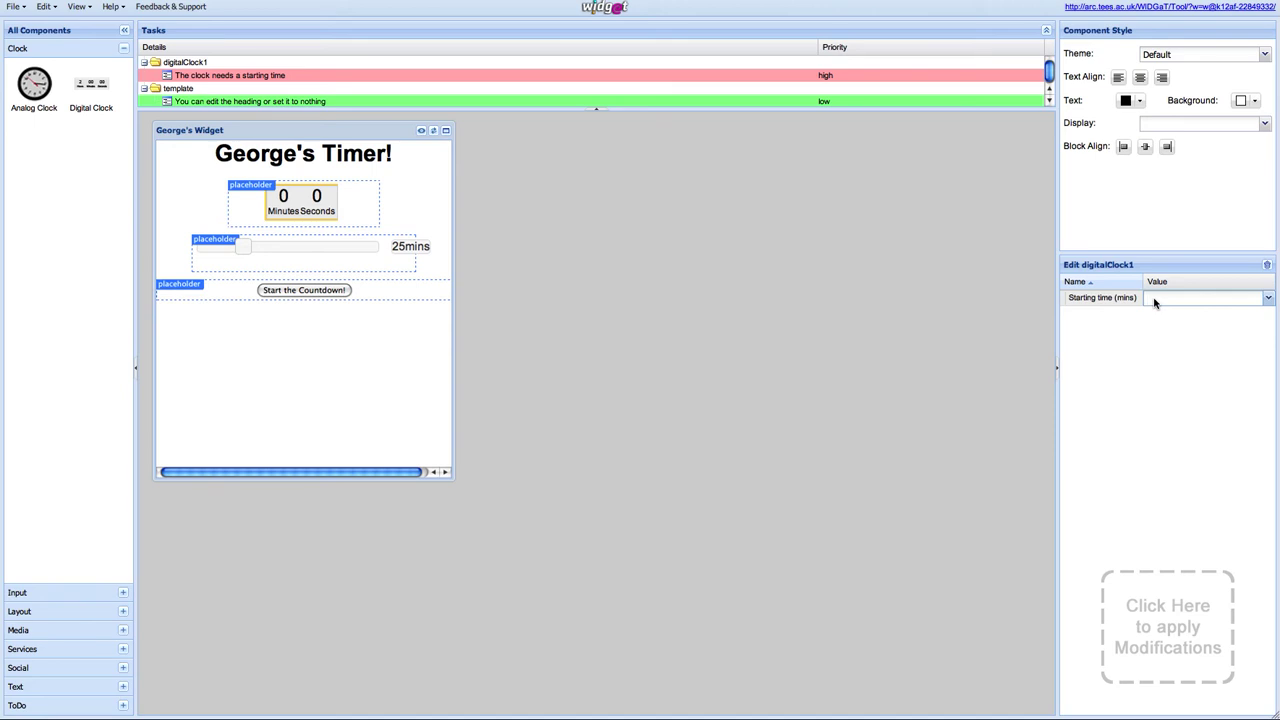
click(1268, 299)
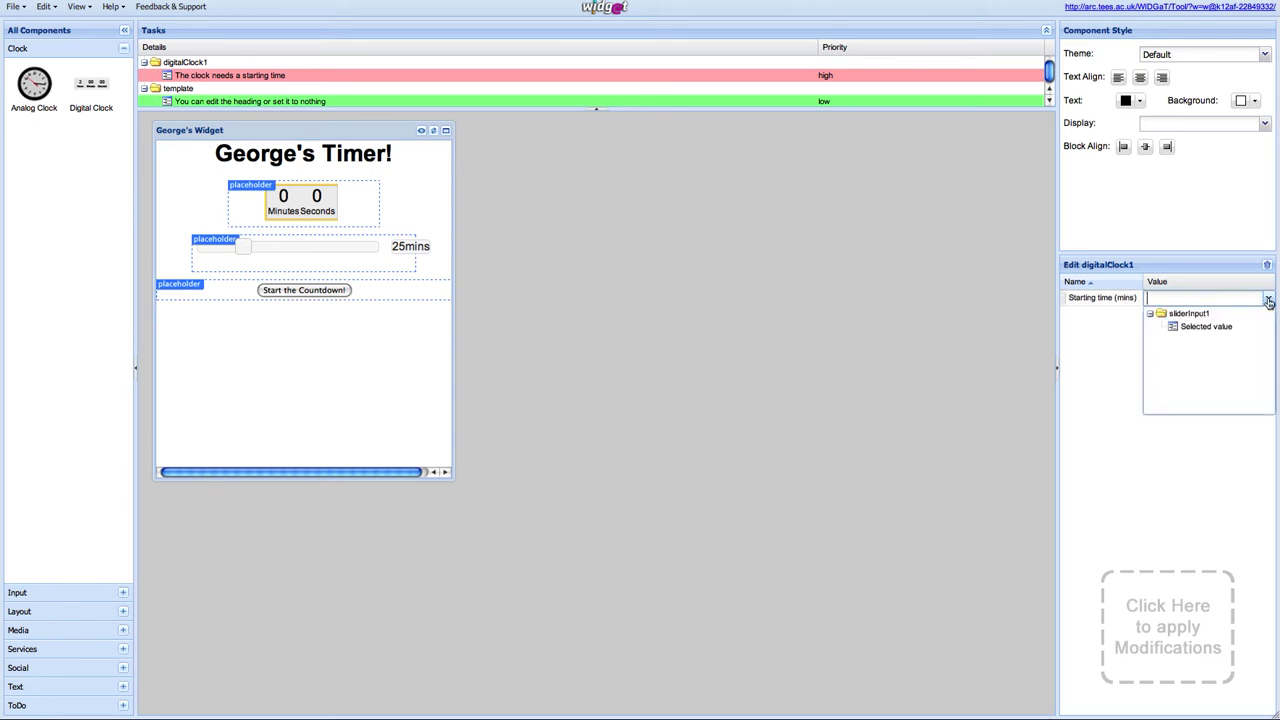
click(1224, 328)
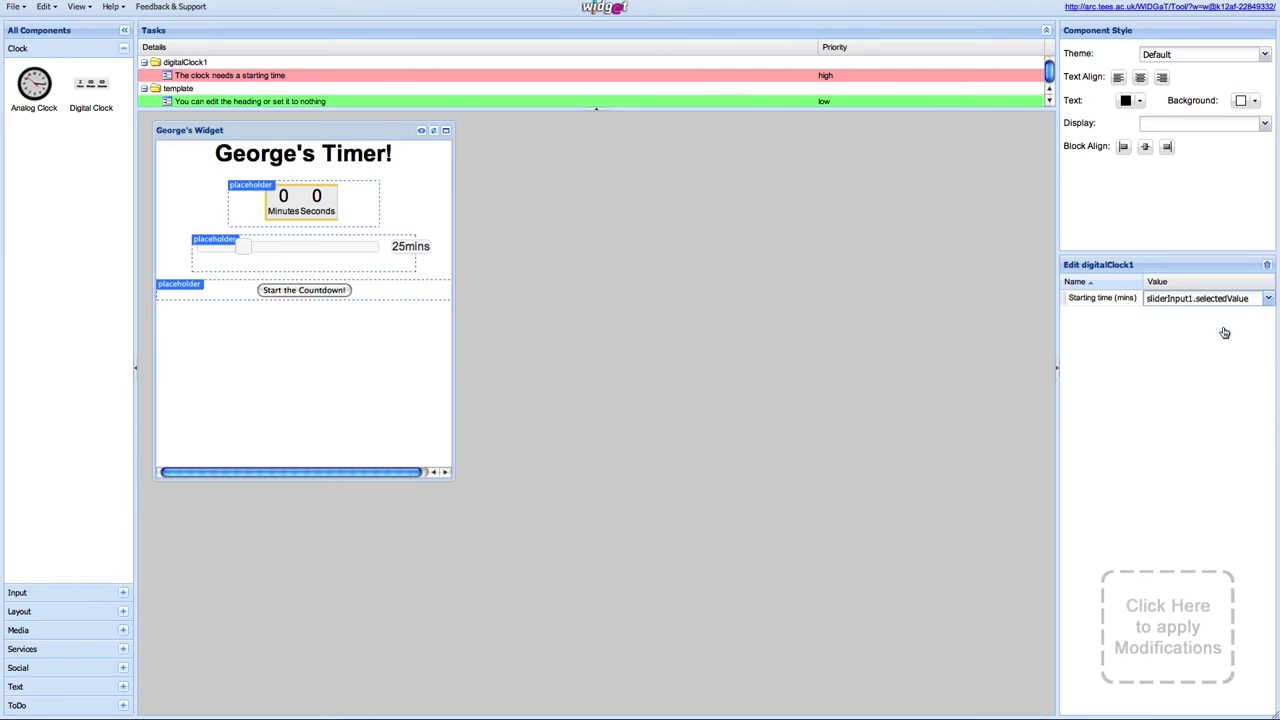
click(1218, 338)
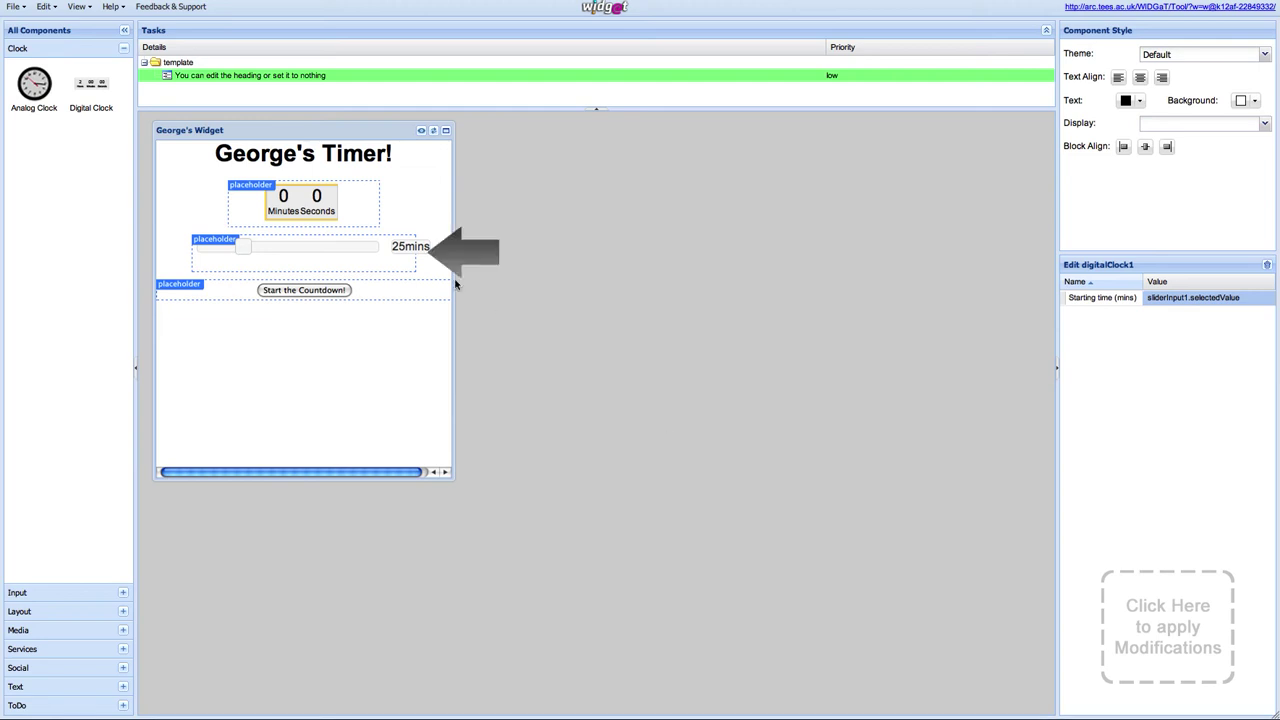
Step: Give the slider a 1–90 minute range with a default value of 1
click(348, 251)
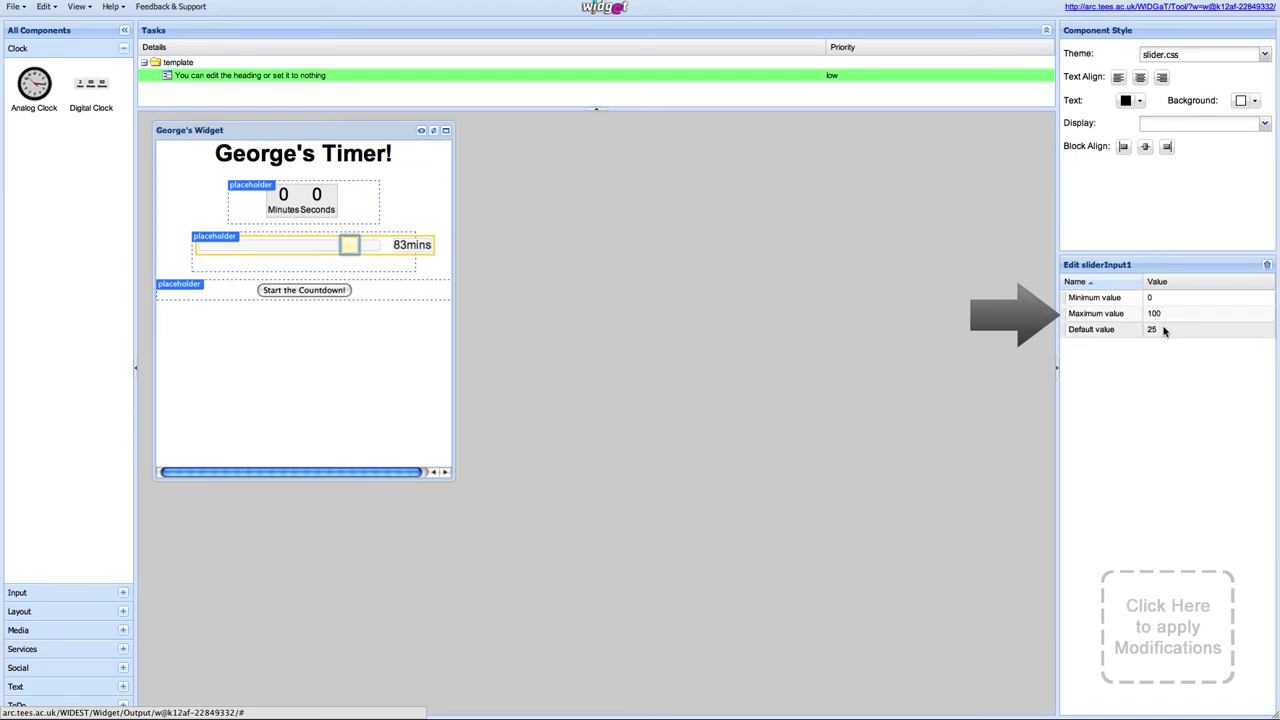
click(1174, 298)
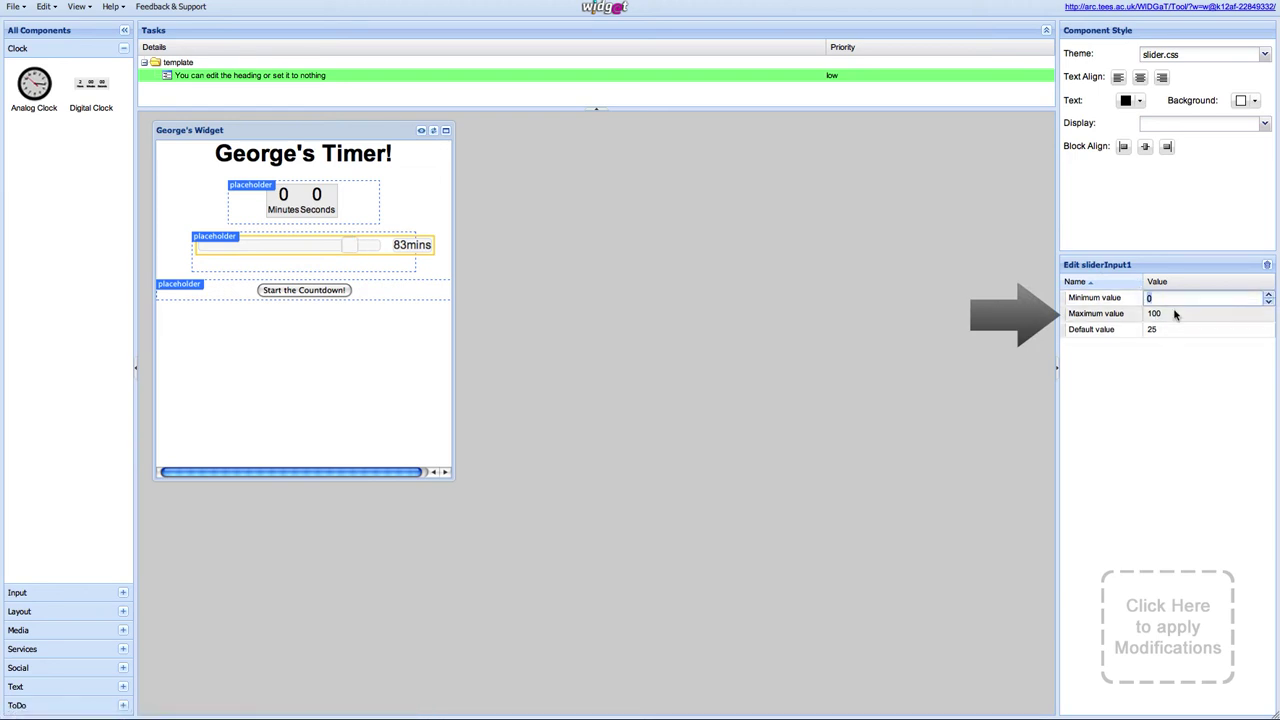
click(1174, 317)
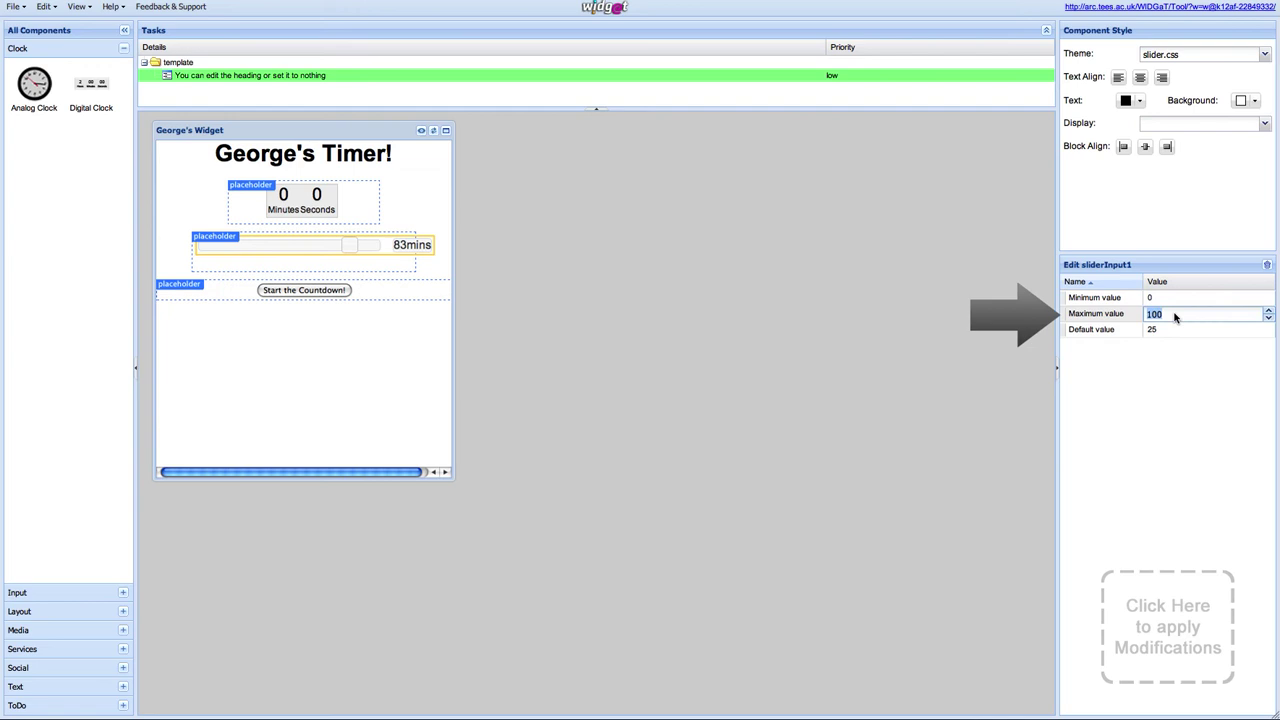
click(1175, 334)
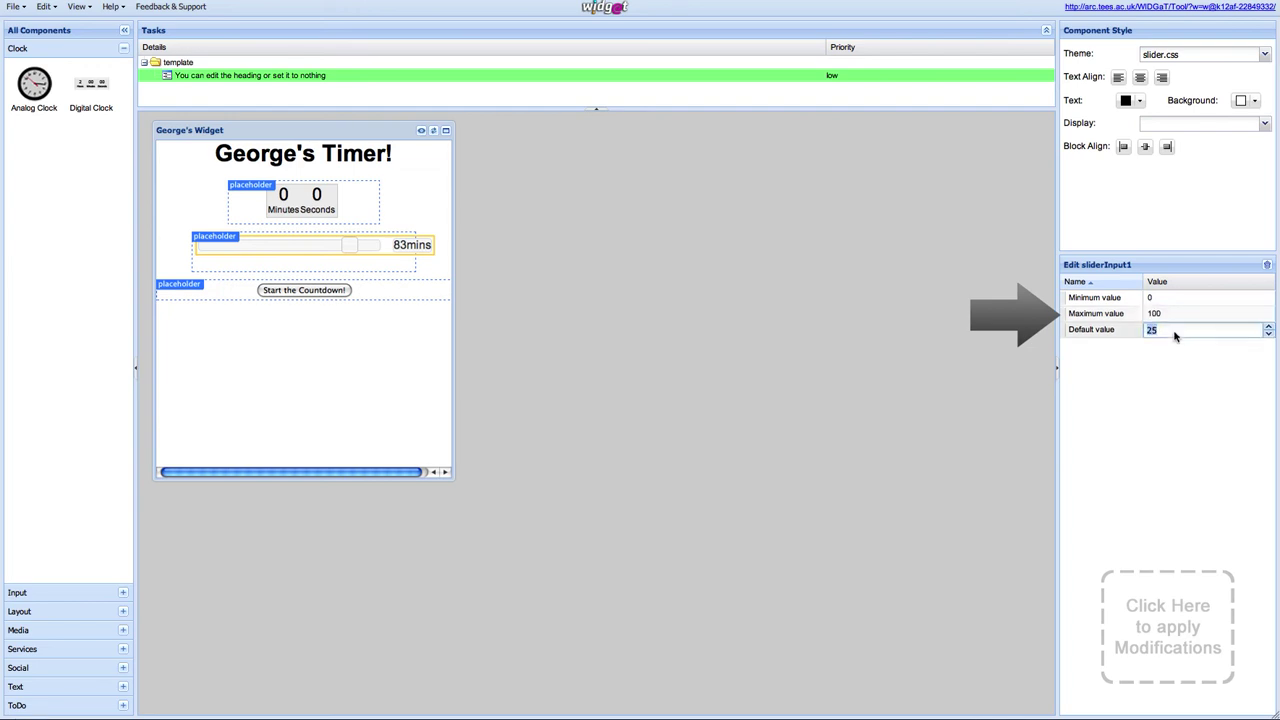
click(1166, 297)
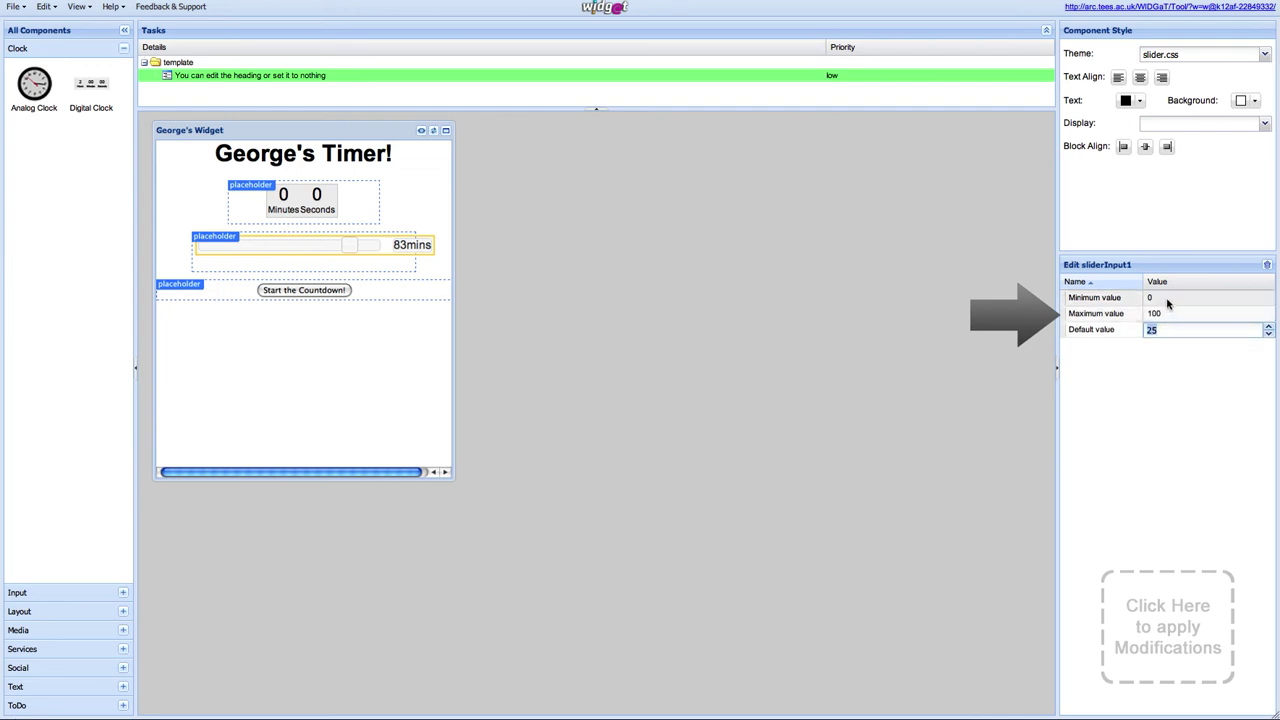
text(1)
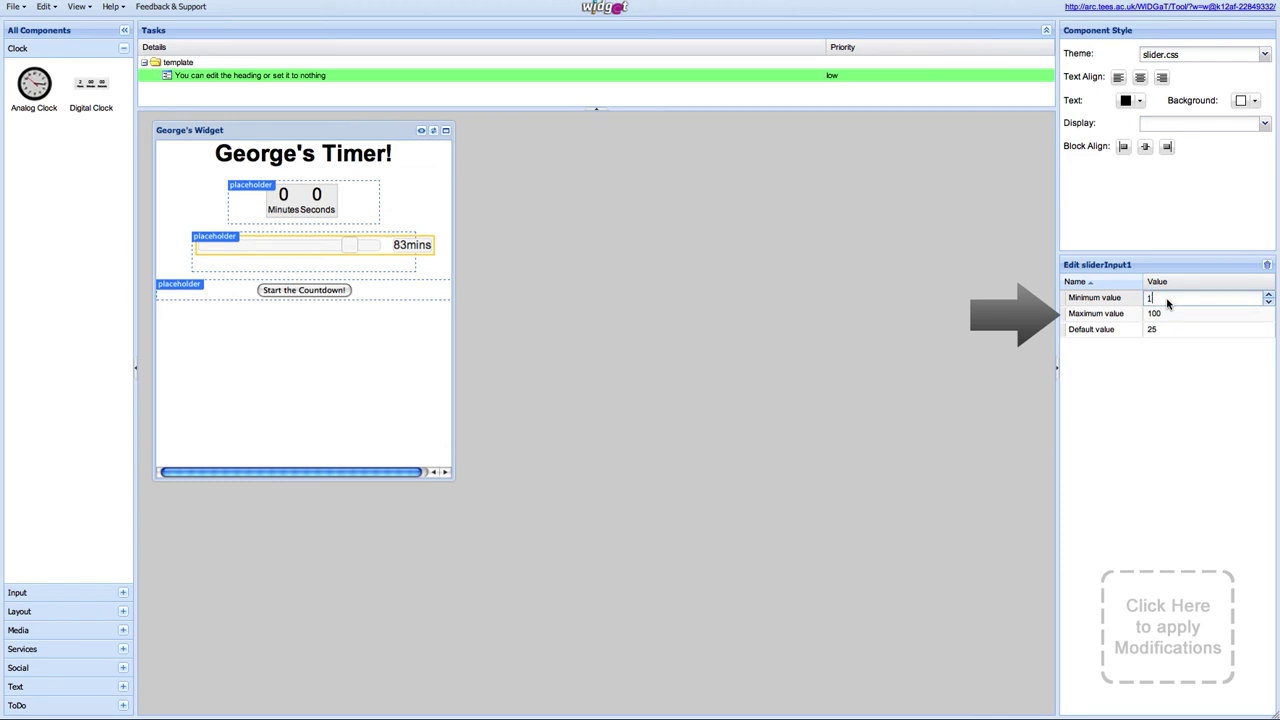
click(1166, 314)
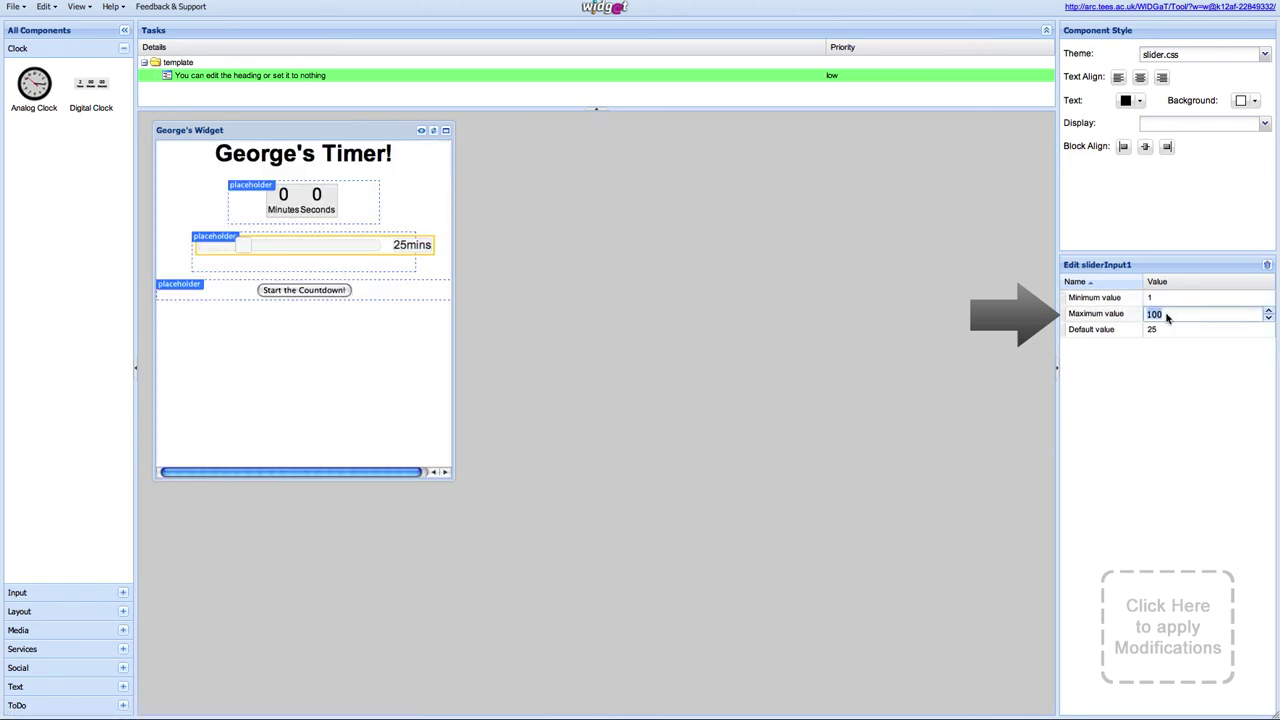
text(90)
click(1174, 331)
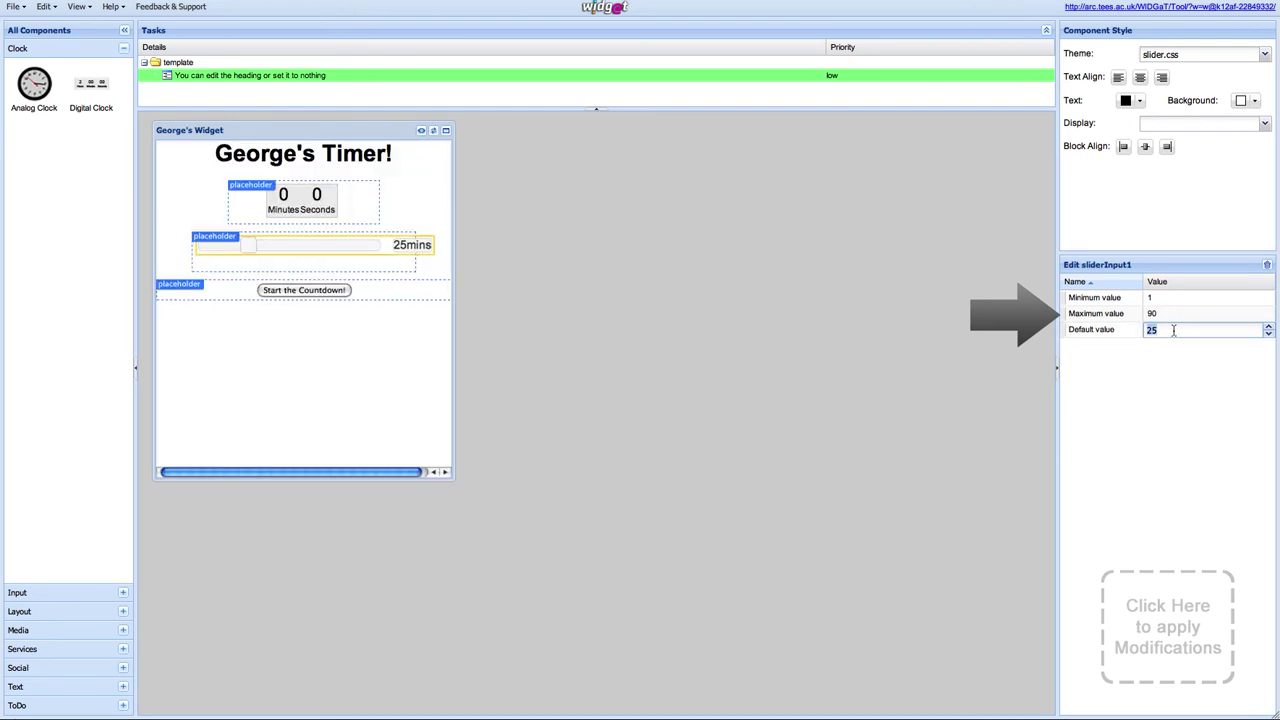
text(1)
click(1186, 378)
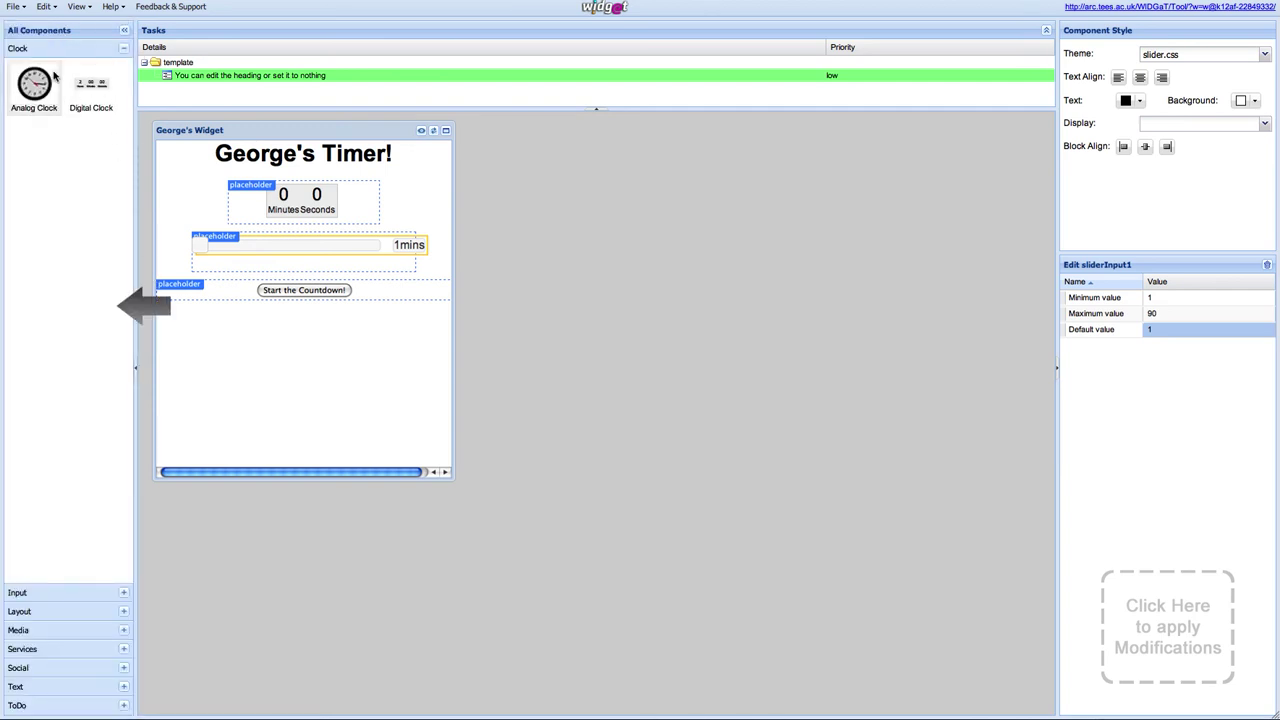
Step: Expand the Input, Layout, Media, Services, Social, Text and ToDo component categories
click(124, 596)
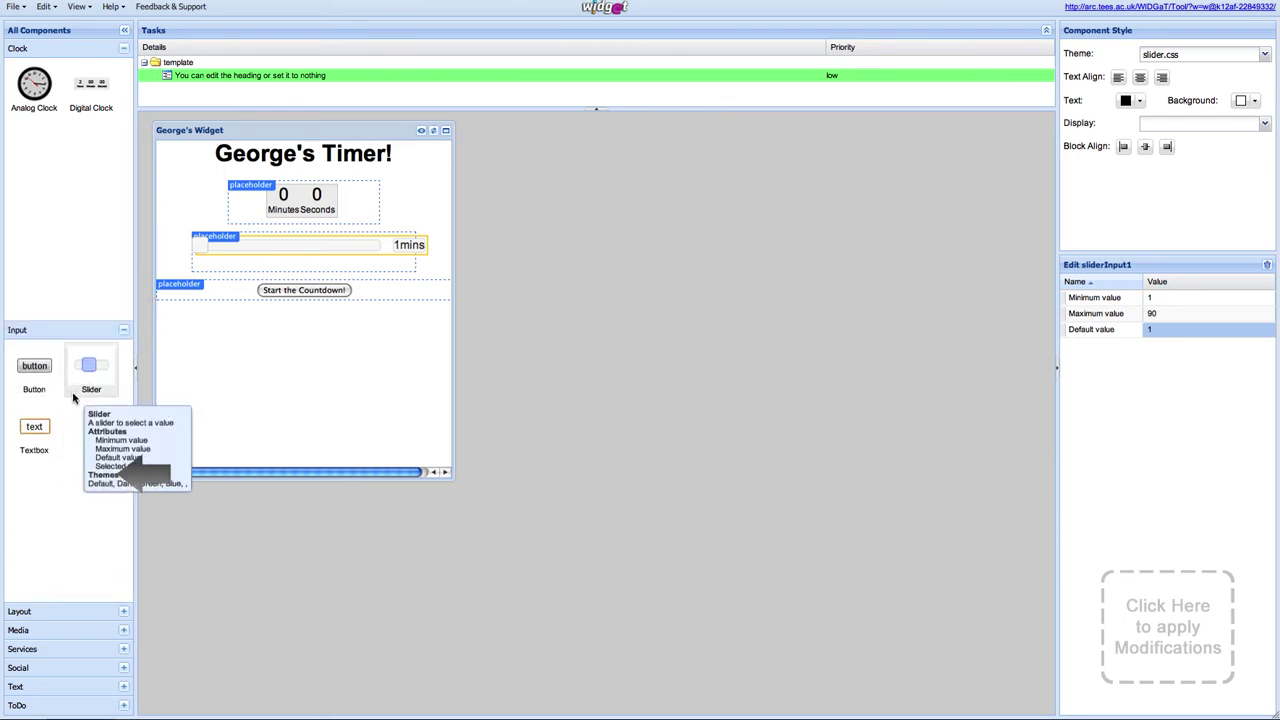
click(123, 613)
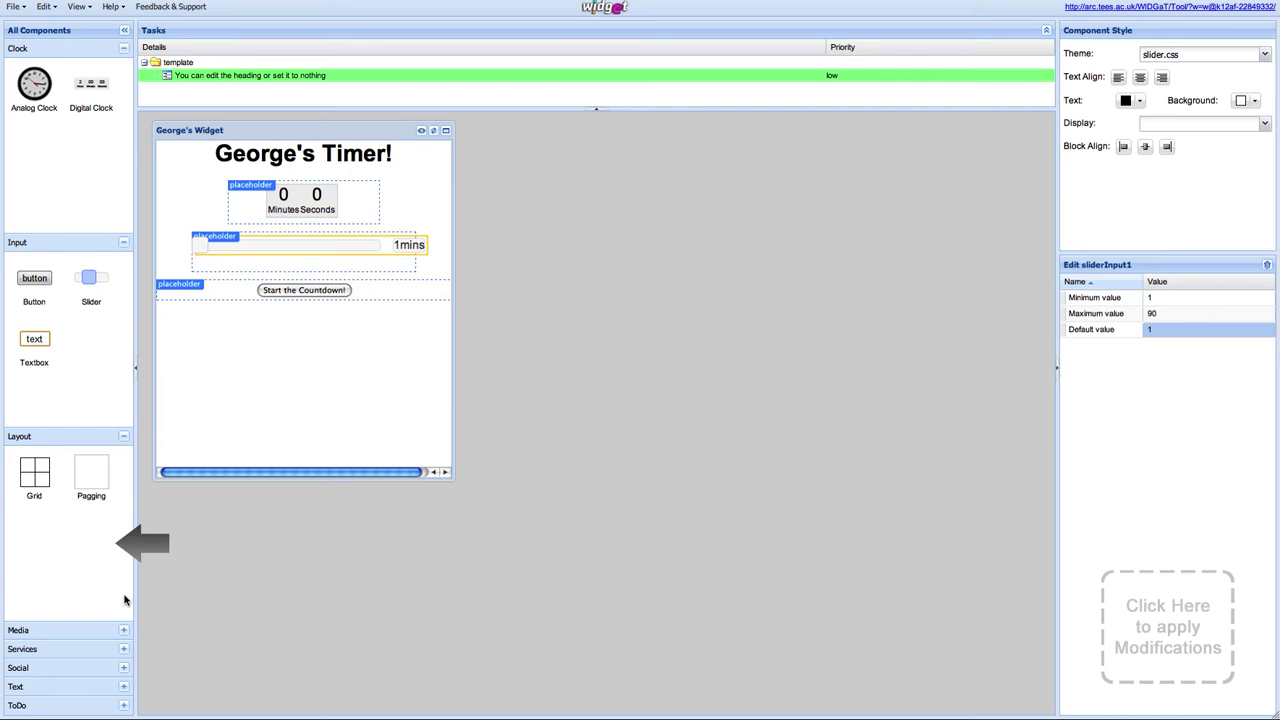
click(123, 629)
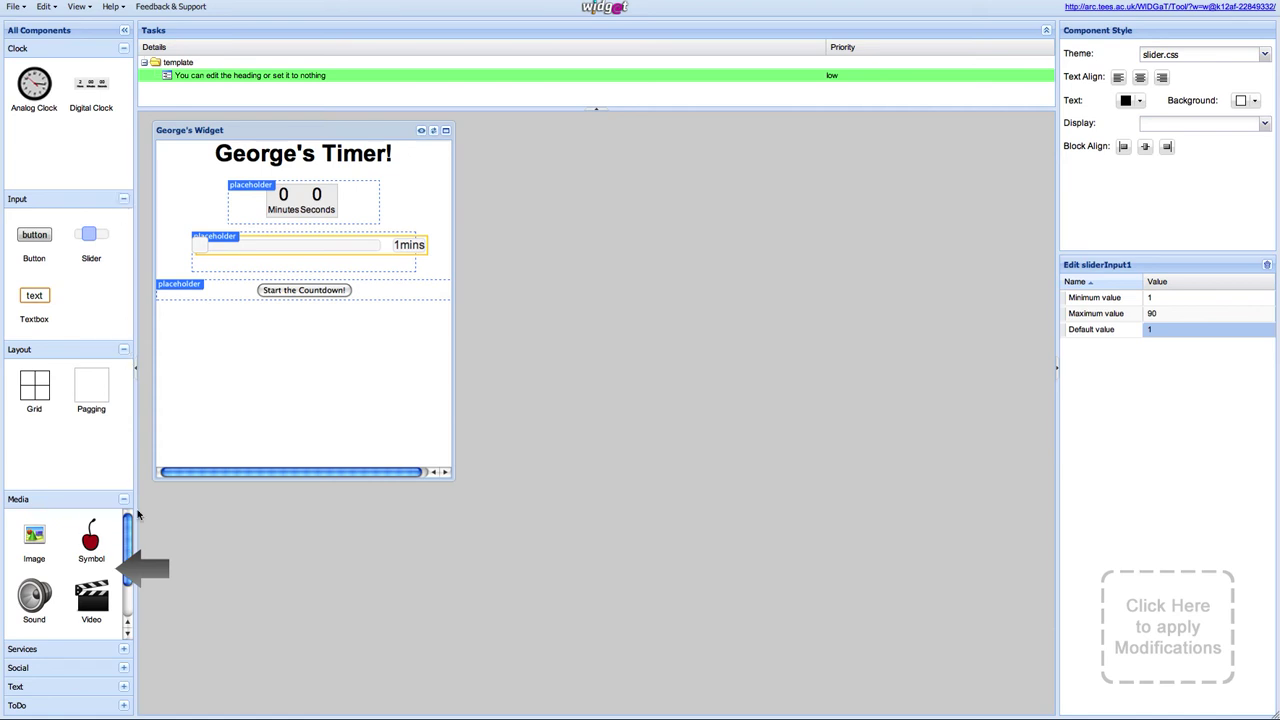
click(126, 651)
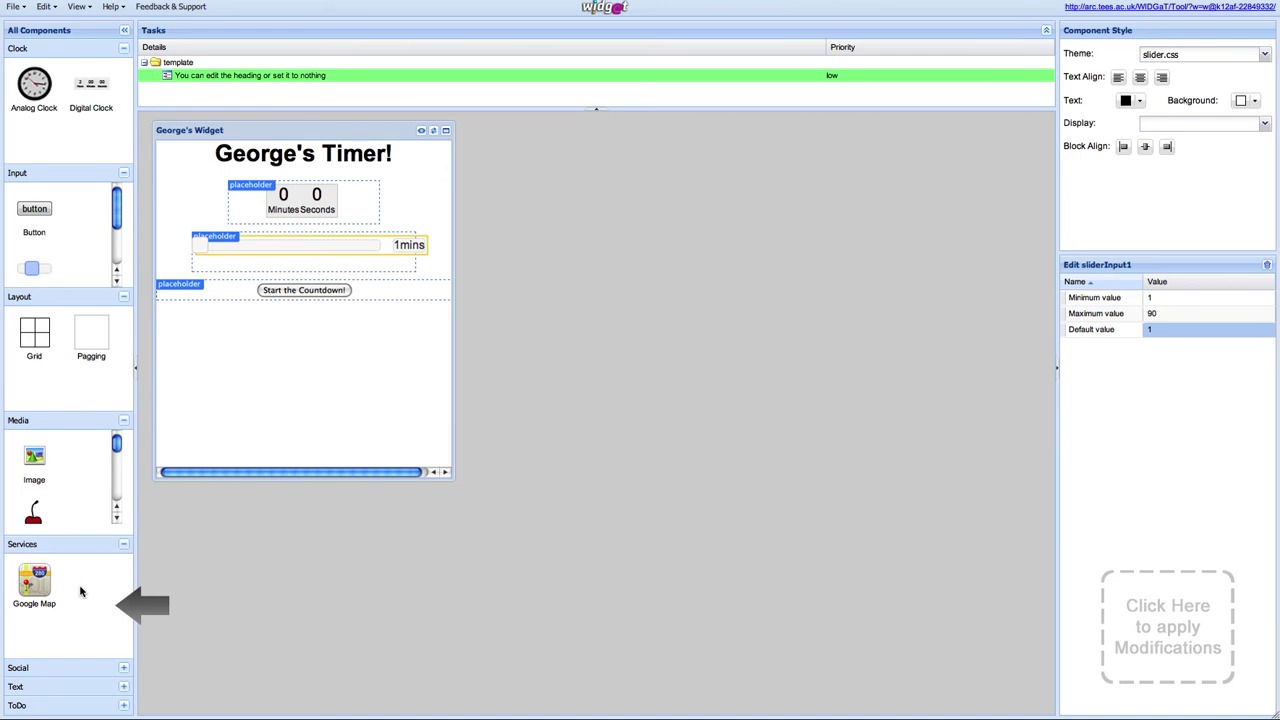
click(124, 670)
scroll(112, 643, down, 3)
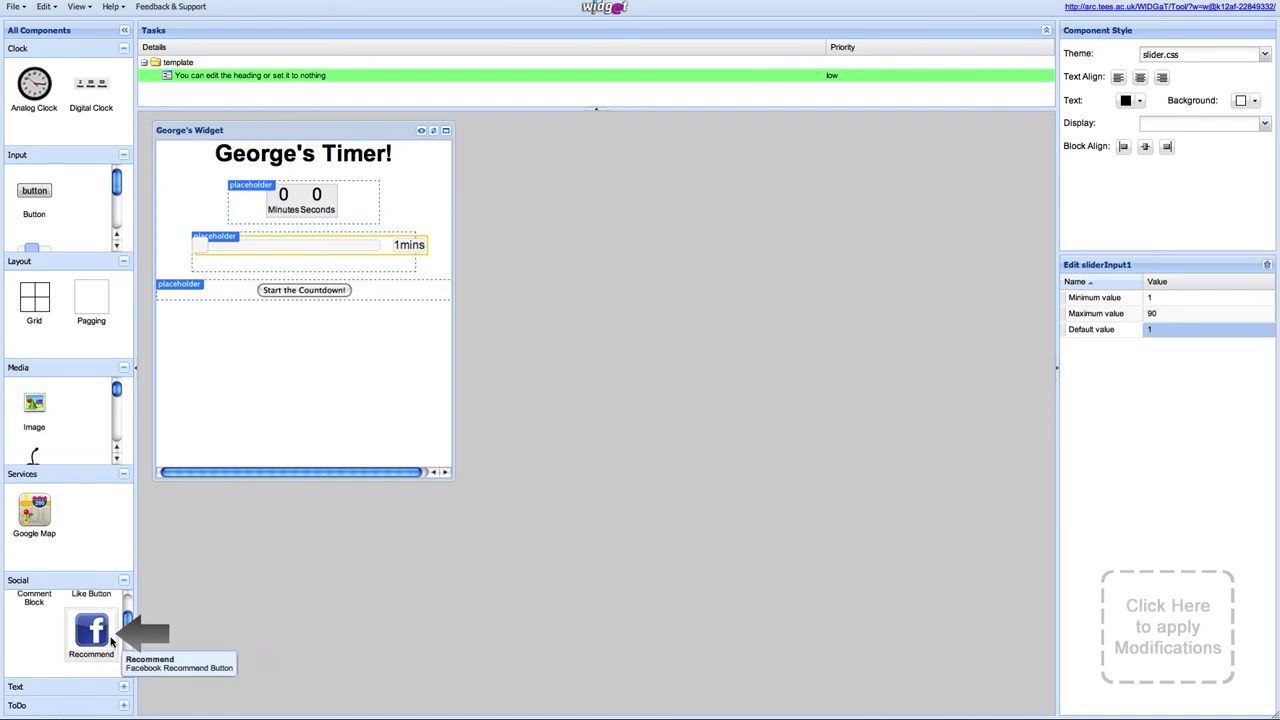
click(124, 687)
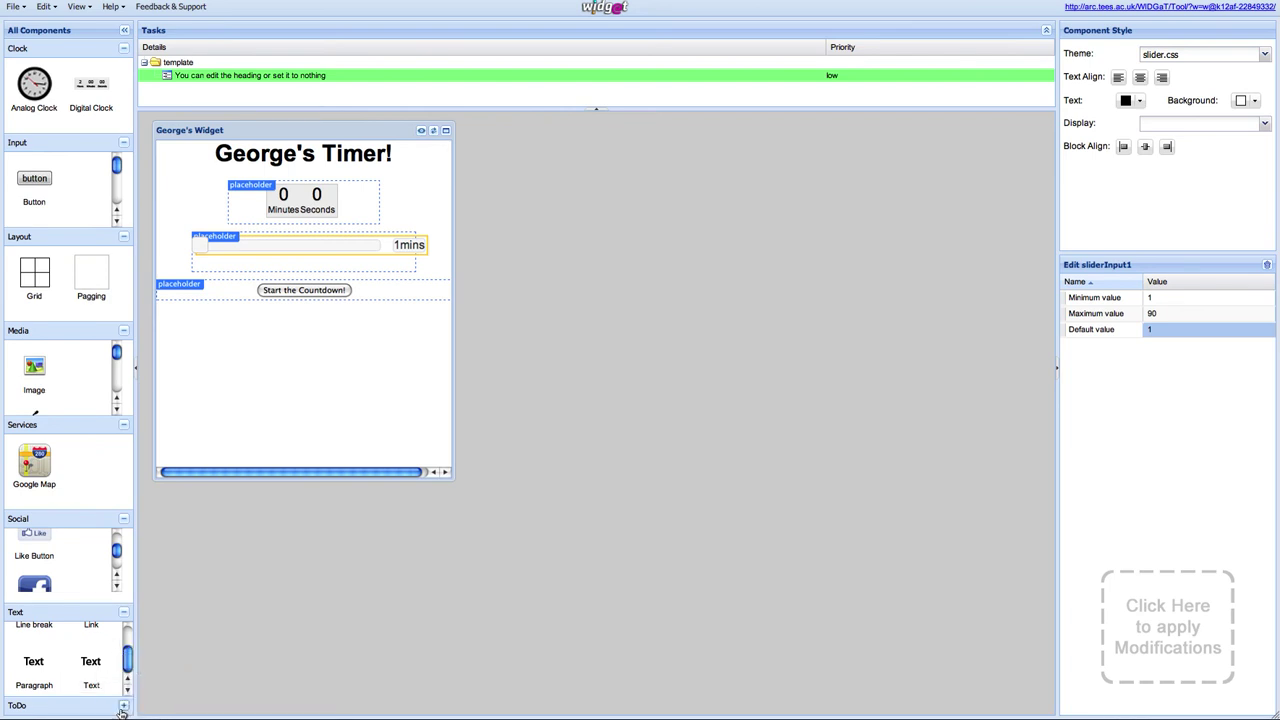
click(123, 706)
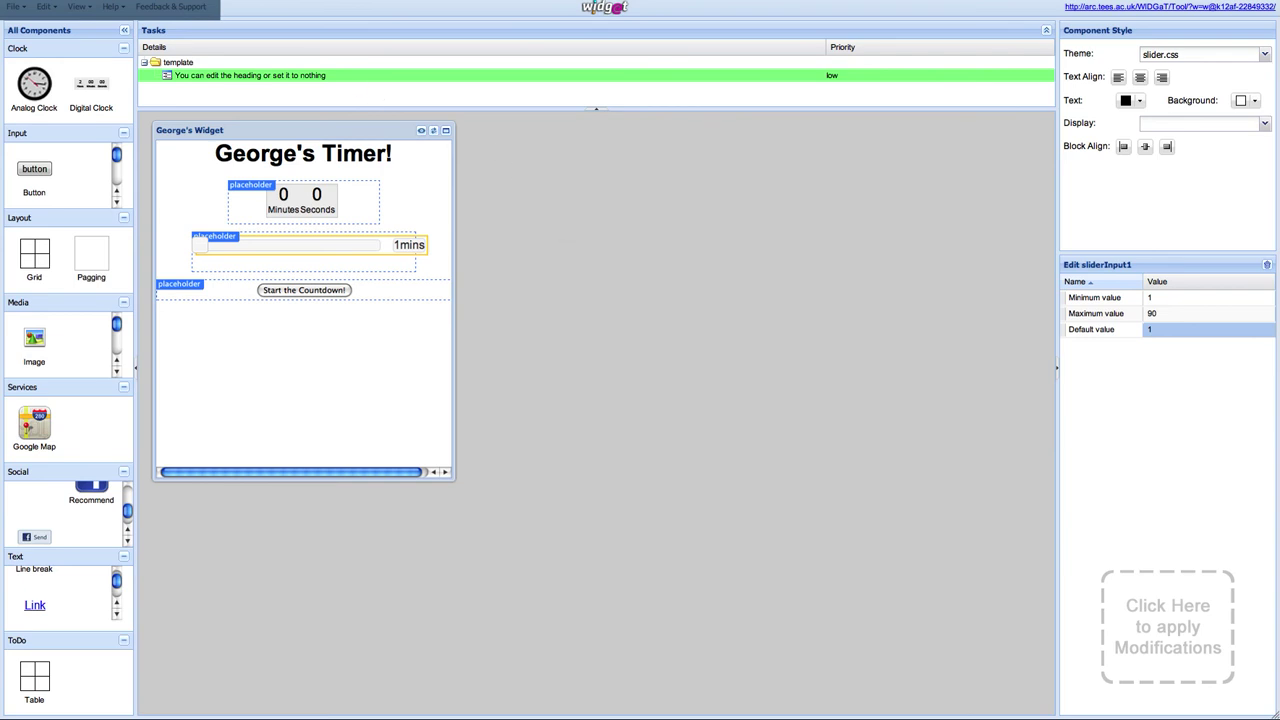
click(125, 8)
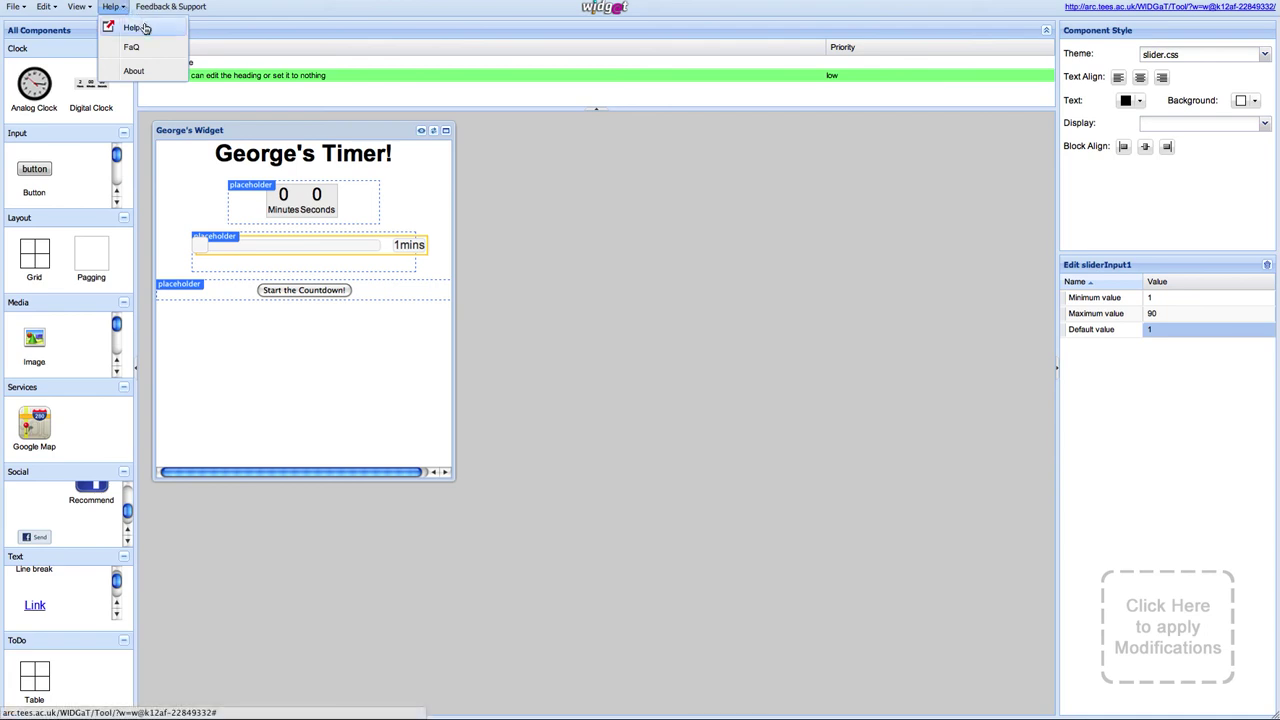
click(138, 28)
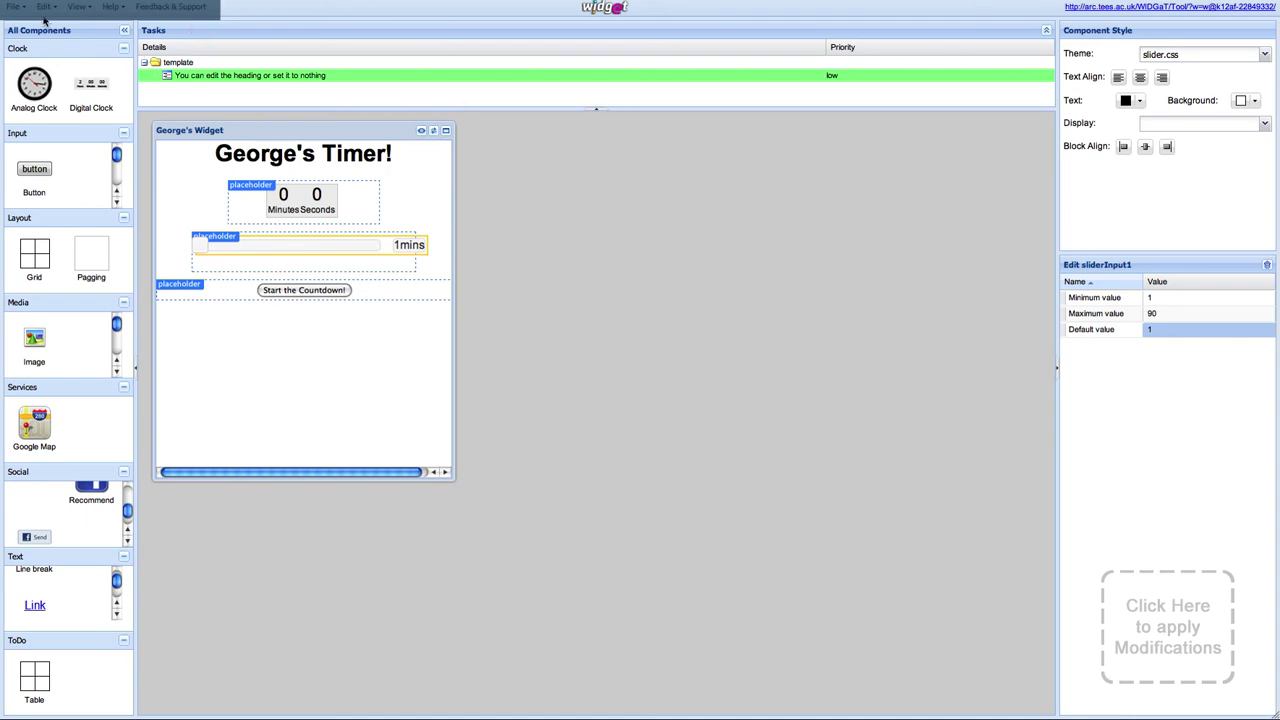
Step: Save the widget titled George's Widget with Work in Progress status via File > Save
click(19, 8)
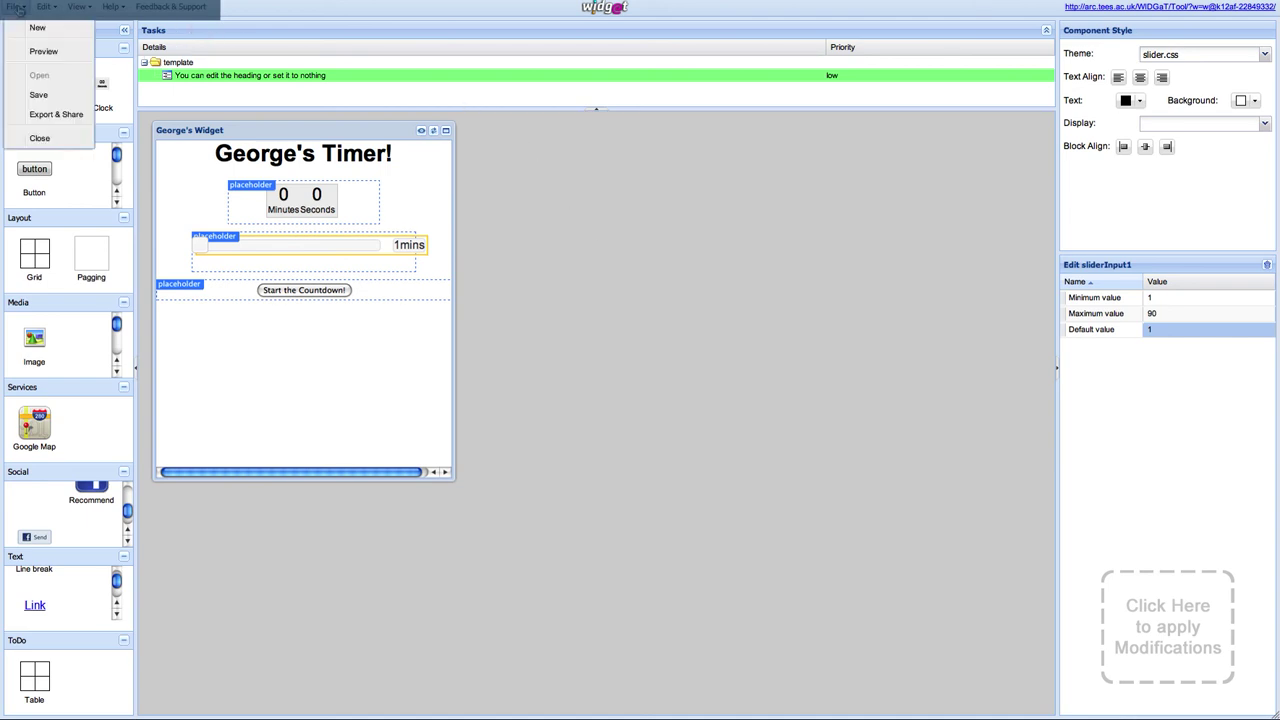
click(40, 95)
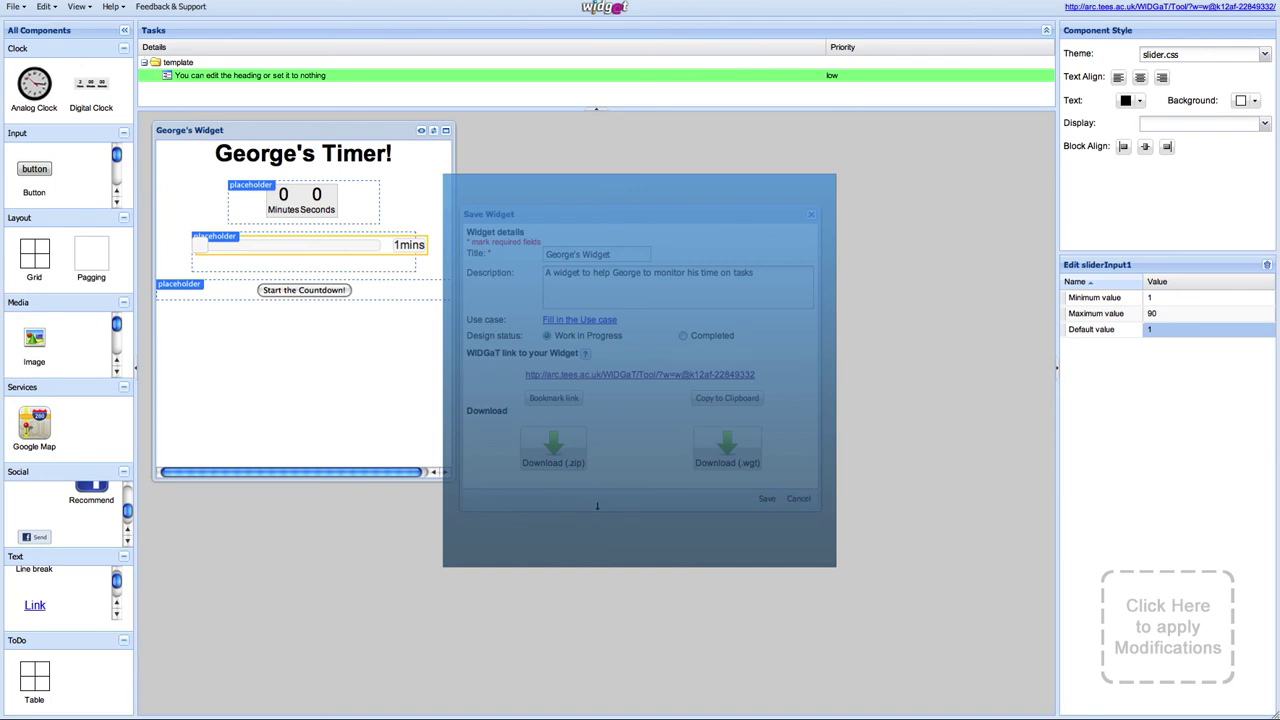
mouse_move(598, 338)
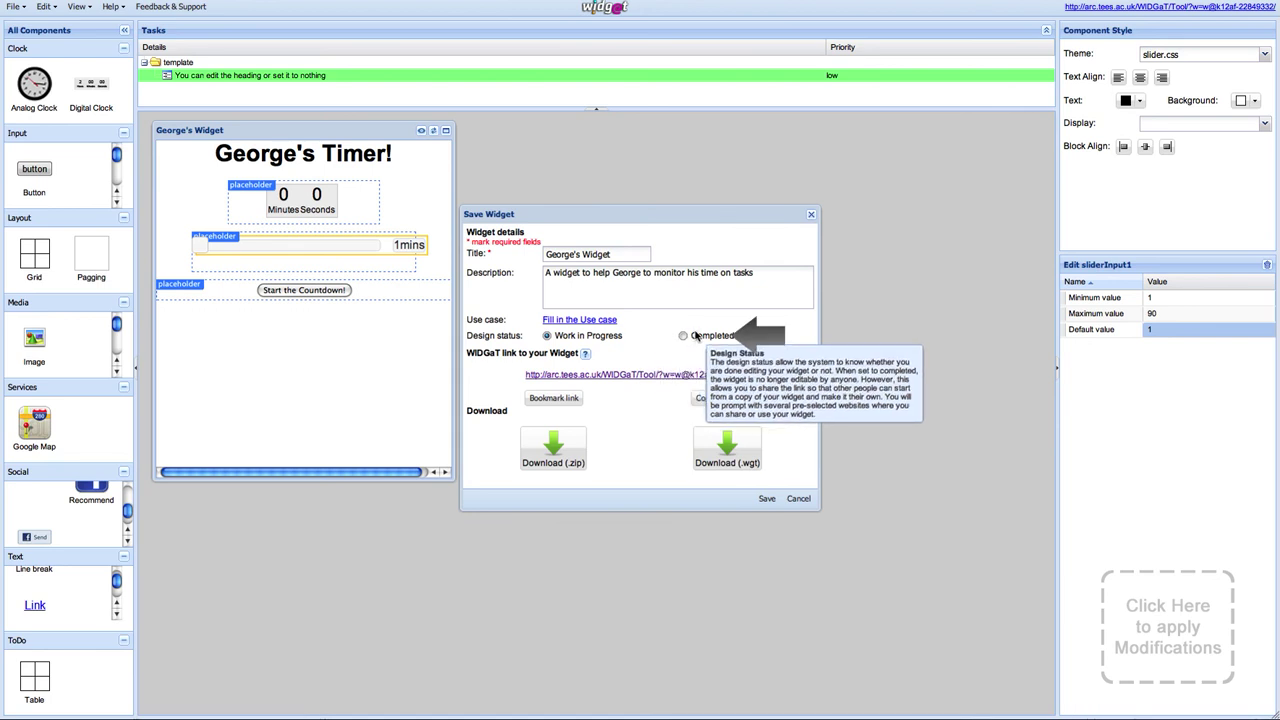
mouse_move(800, 401)
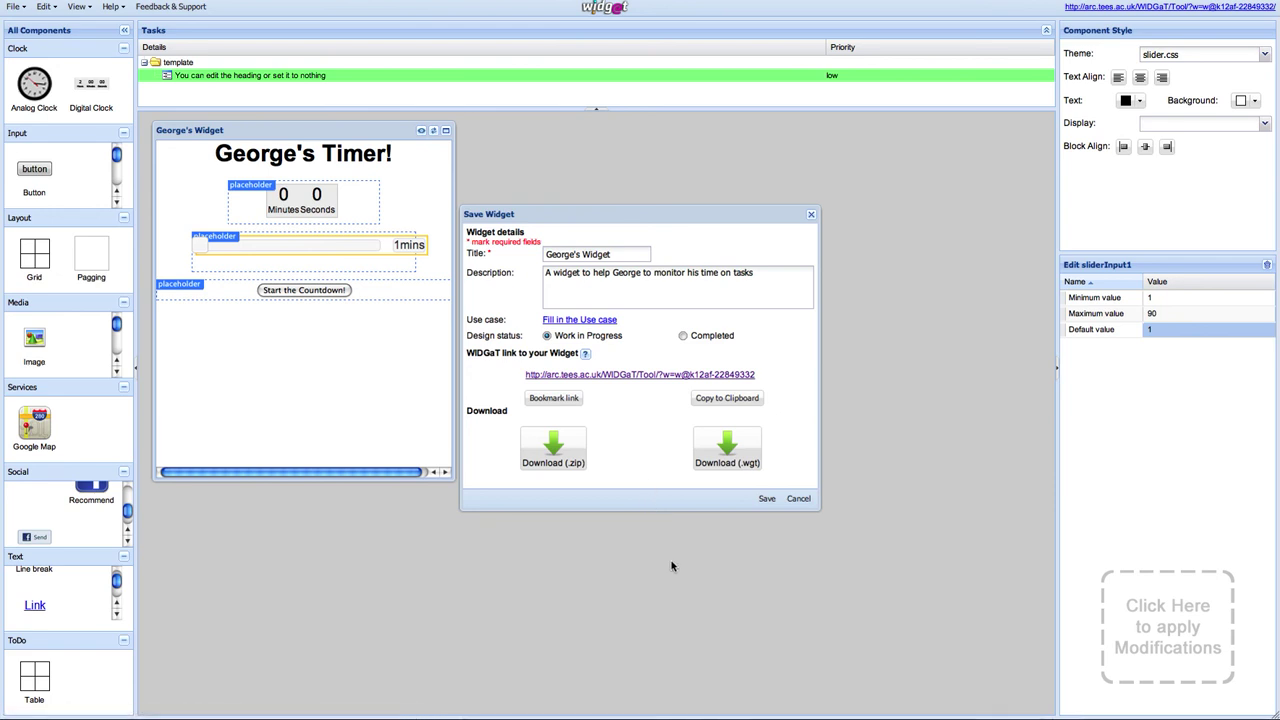
click(642, 550)
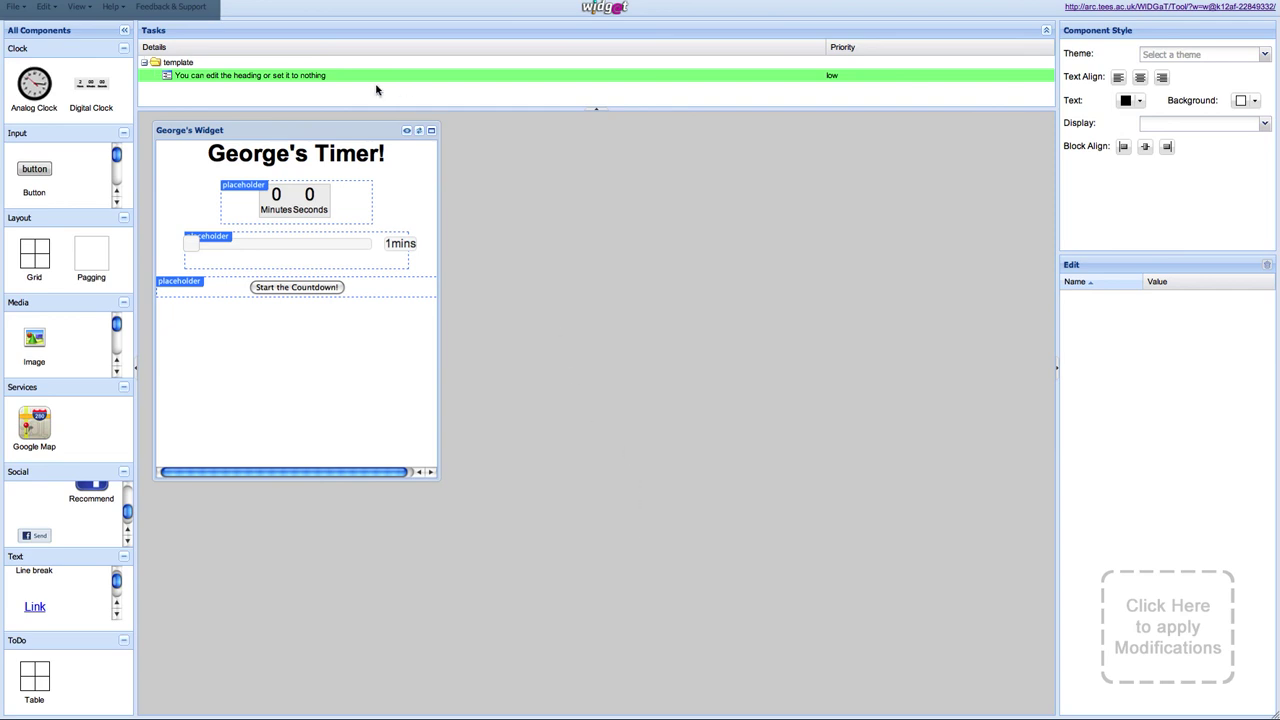
Step: Fill the Feedback & Support form with the sender's name, e-mail and comment 'I need a new component!'
click(172, 7)
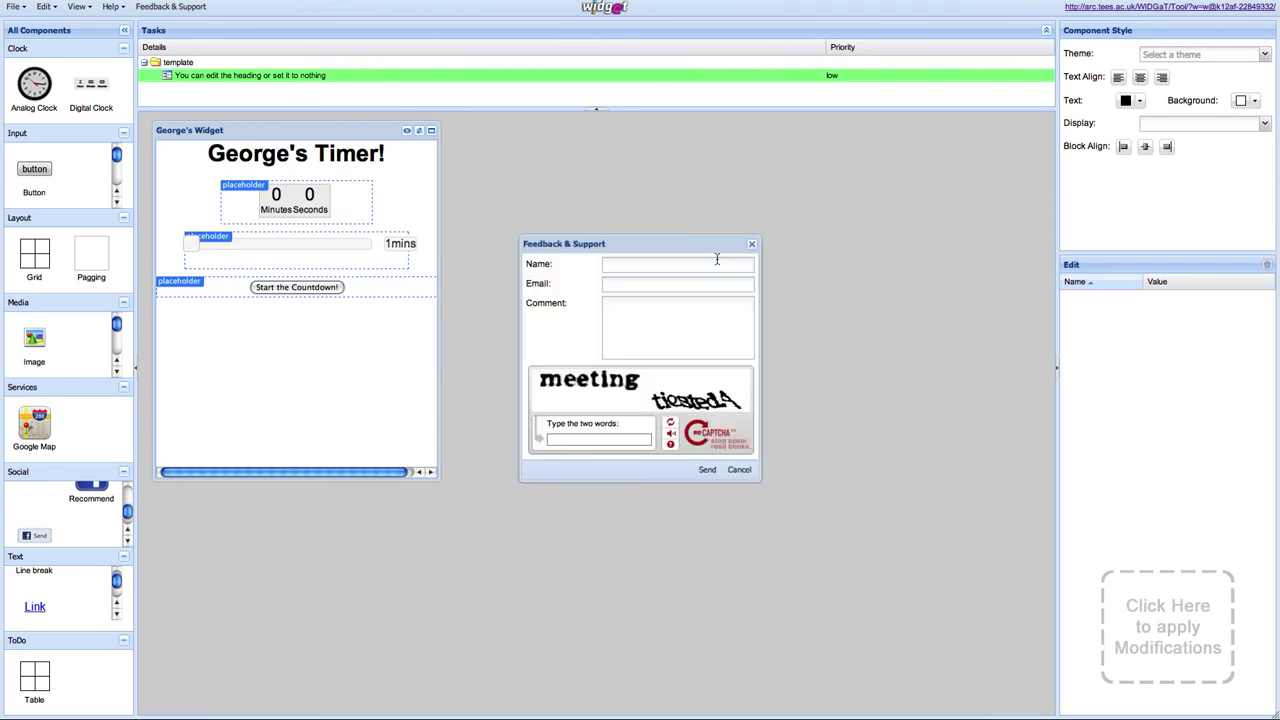
text(George)
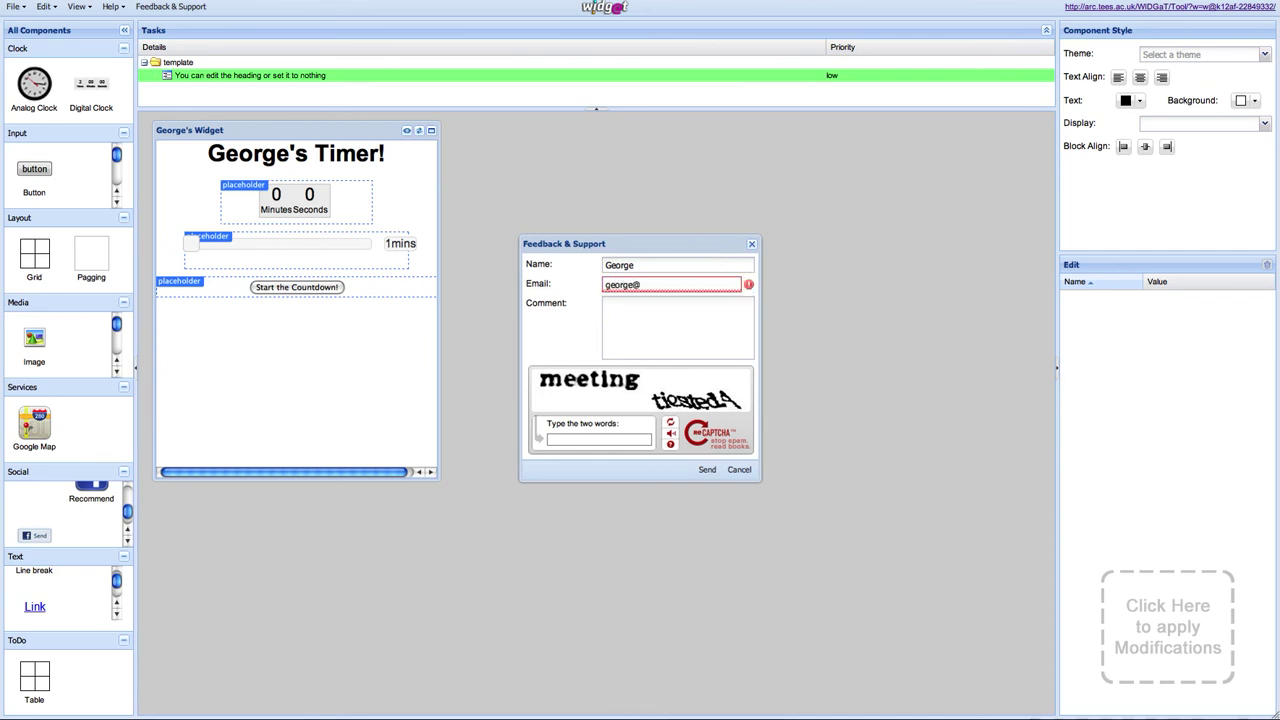
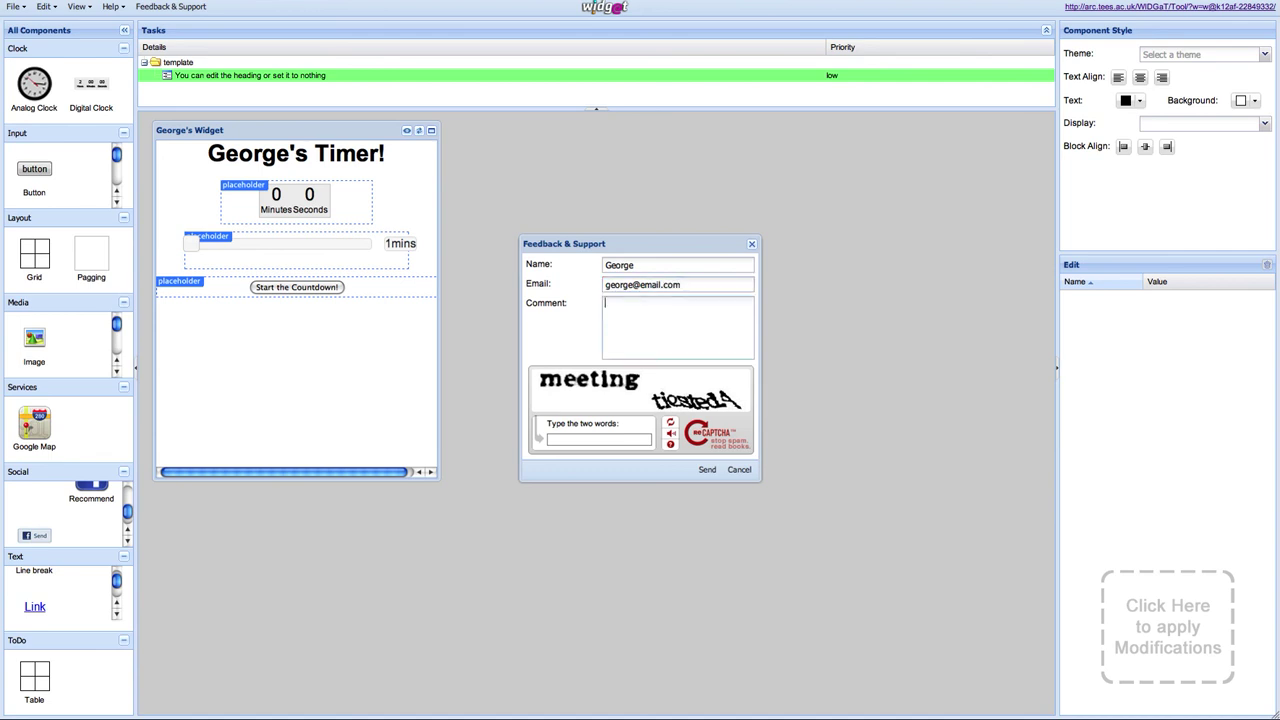
text(need a new component!)
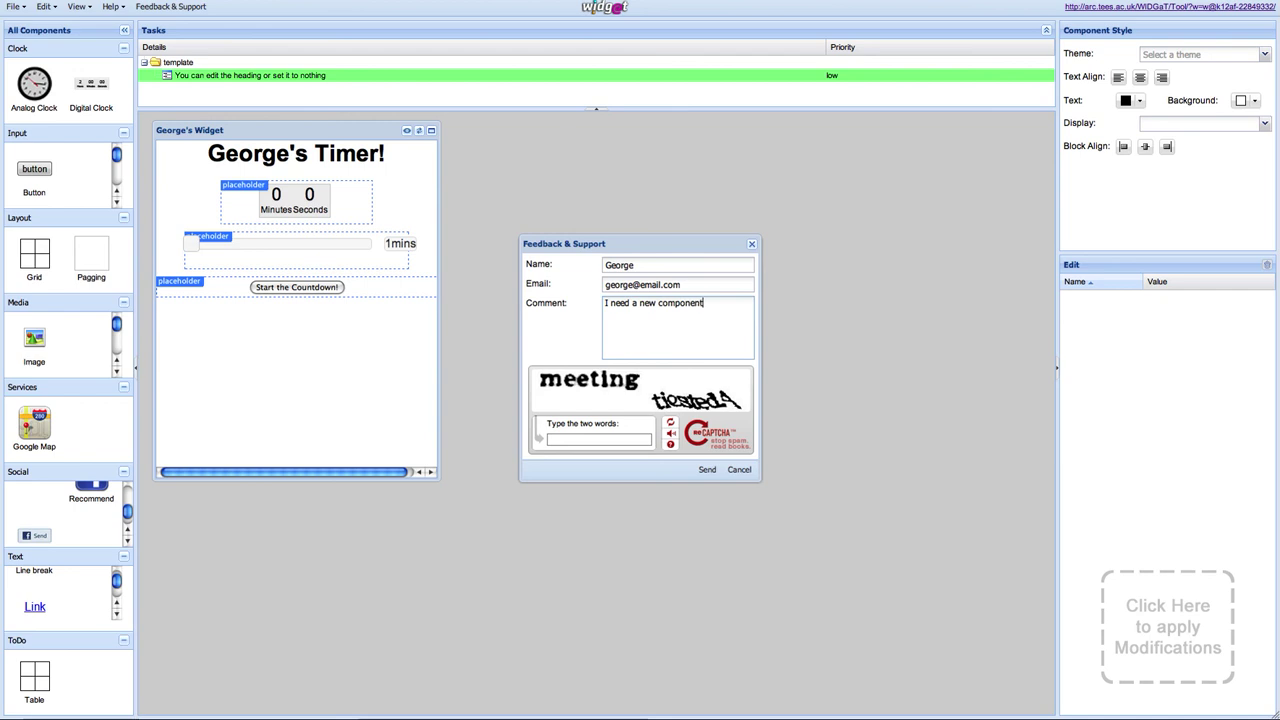
click(608, 441)
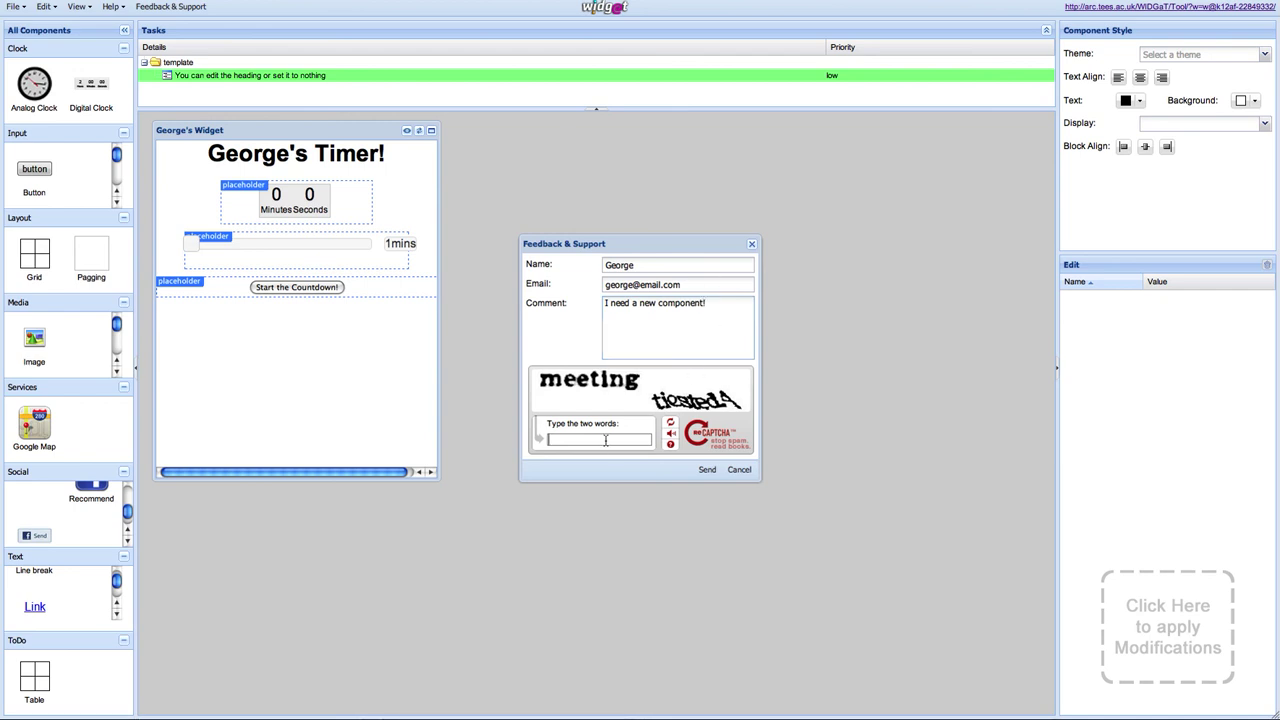